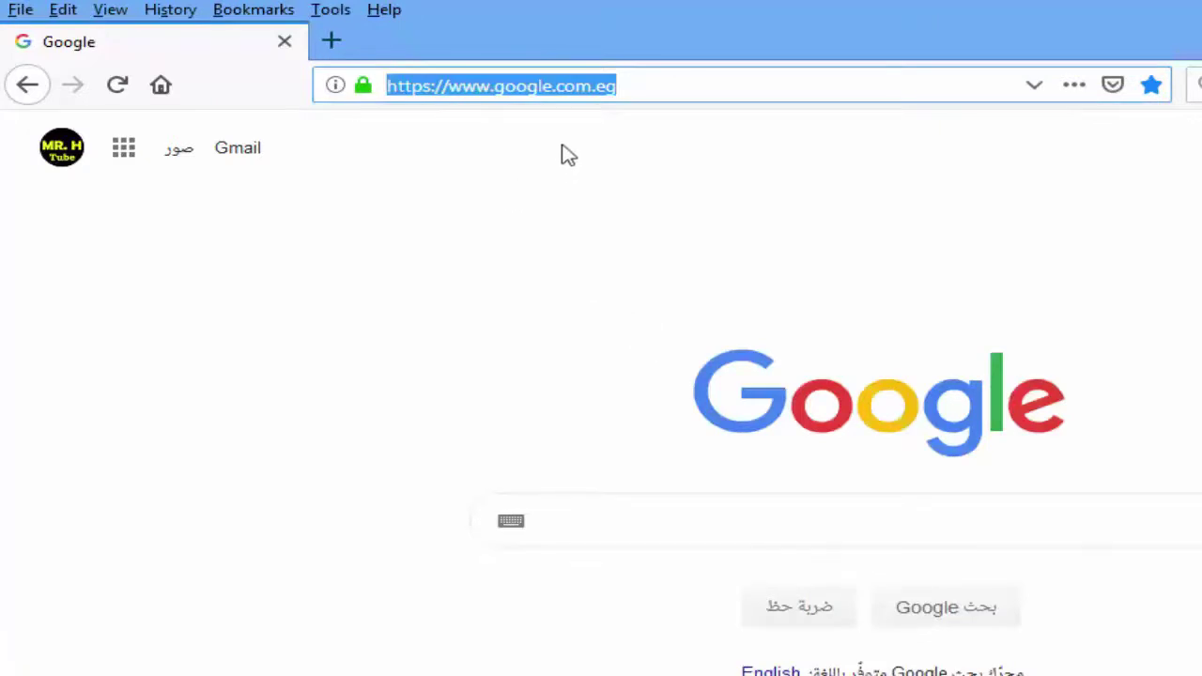
# Step: Paste the file-up.org link into Firefox and load the Connectify2019Installer.exe page
pyautogui.rightClick(522, 85)
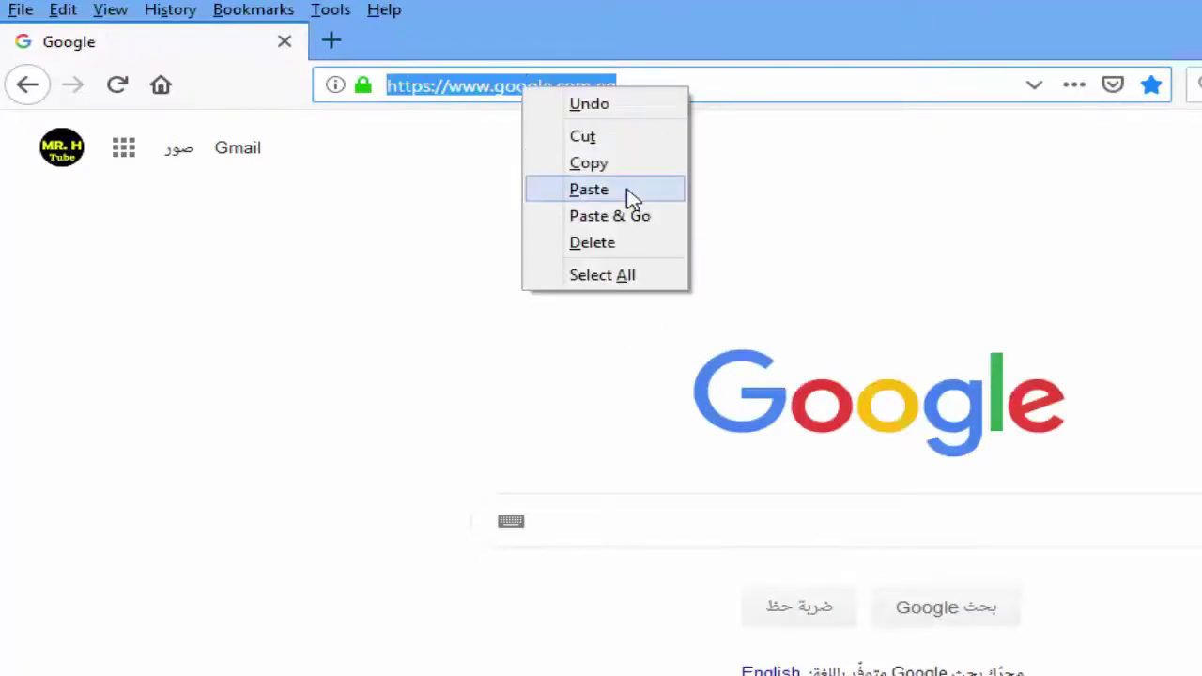
pyautogui.click(630, 194)
pyautogui.press('Return')
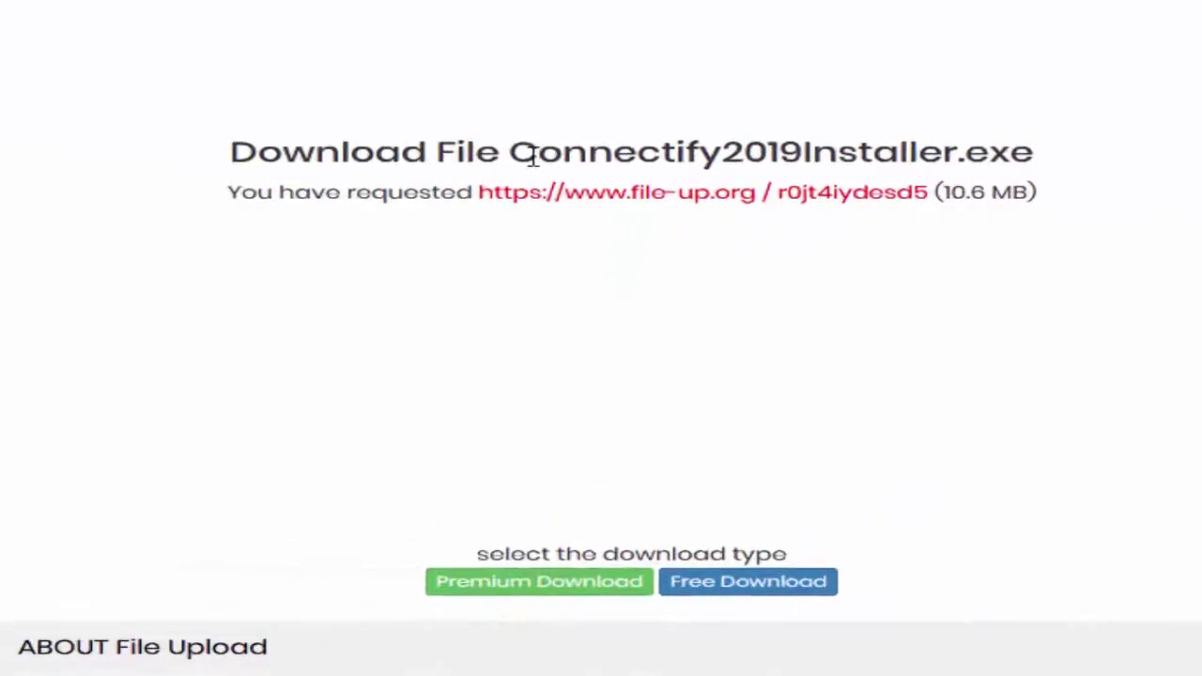
pyautogui.moveTo(522, 150); pyautogui.dragTo(886, 209)
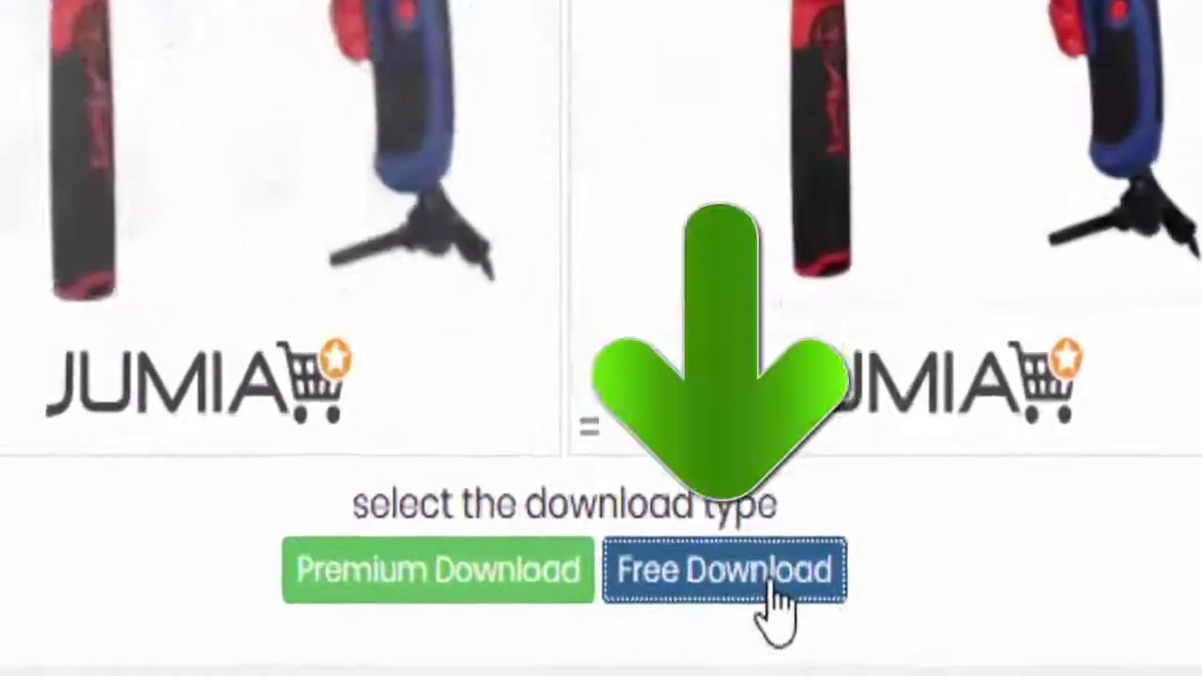
# Step: Generate the free download link past the reCAPTCHA, close the ad tab, and minimize Firefox
pyautogui.click(742, 644)
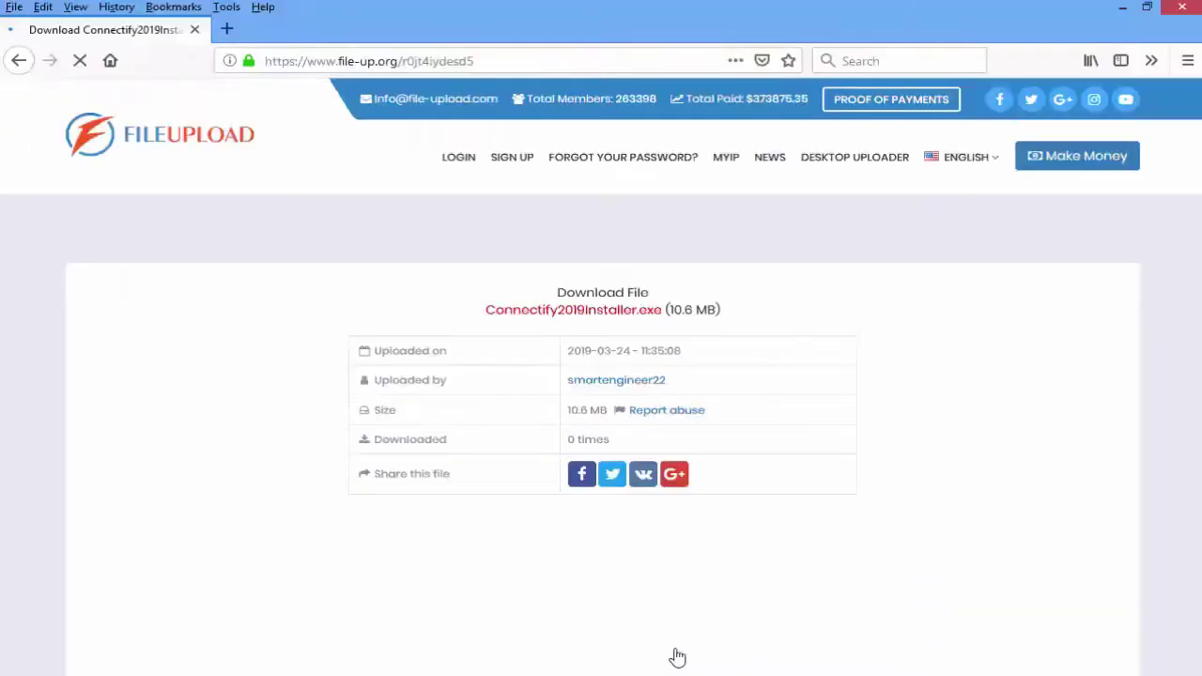
pyautogui.scroll(-5, 678, 657)
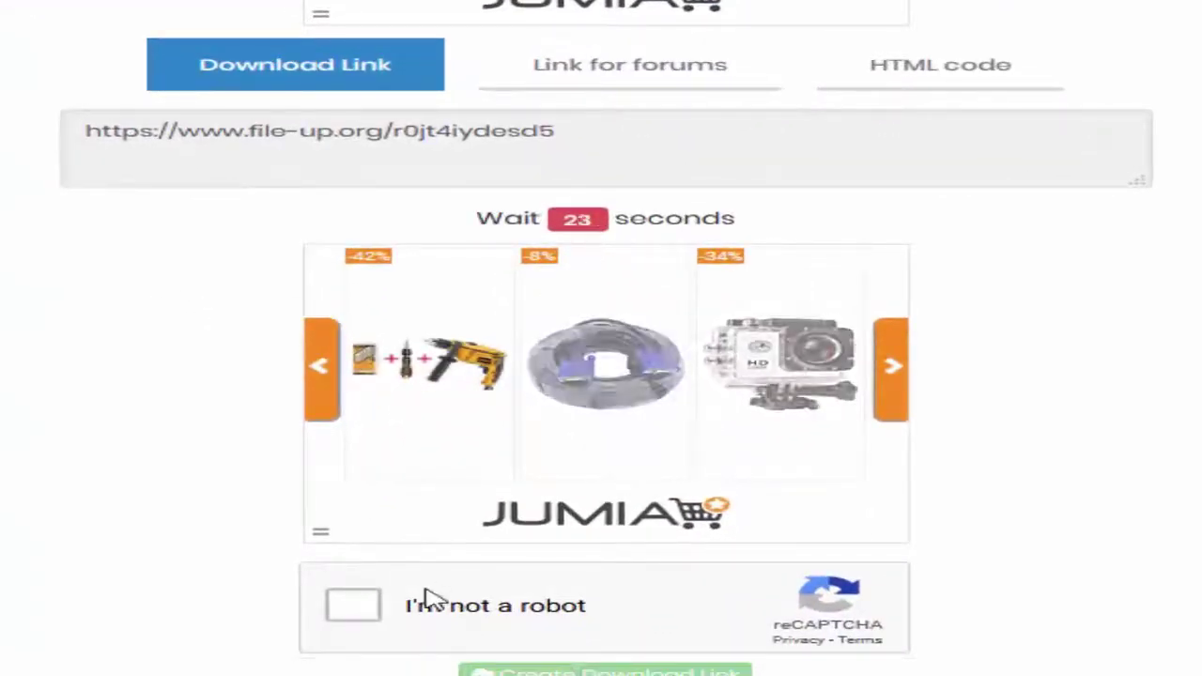
pyautogui.click(355, 605)
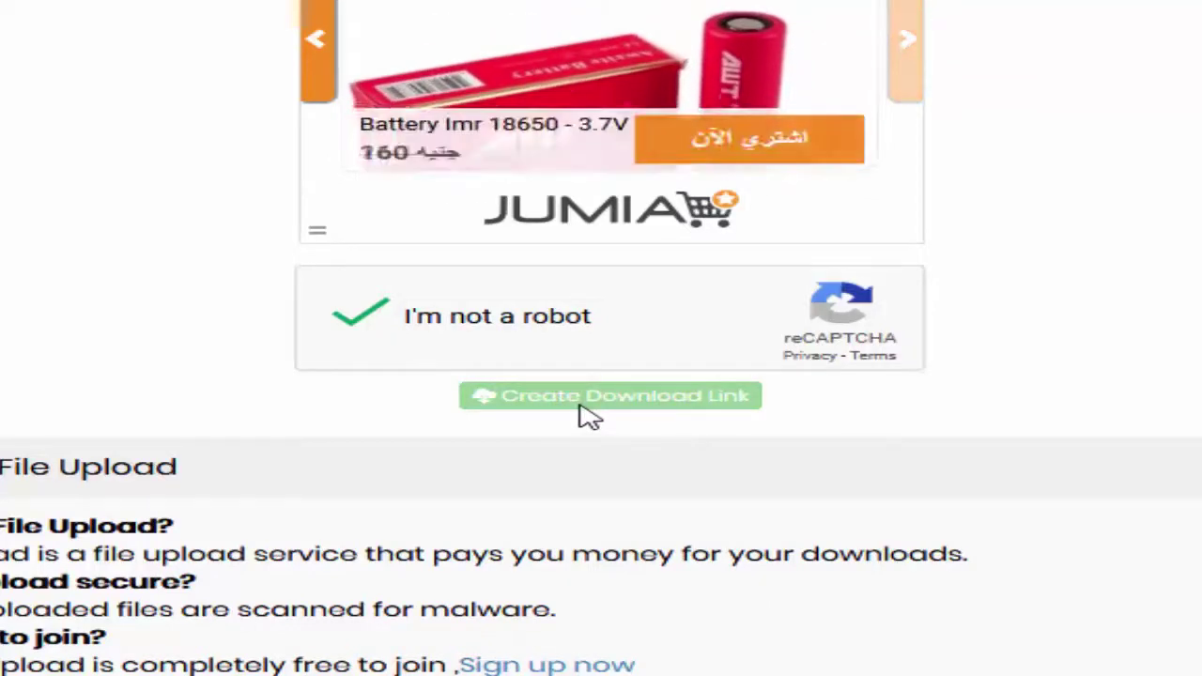
pyautogui.click(588, 416)
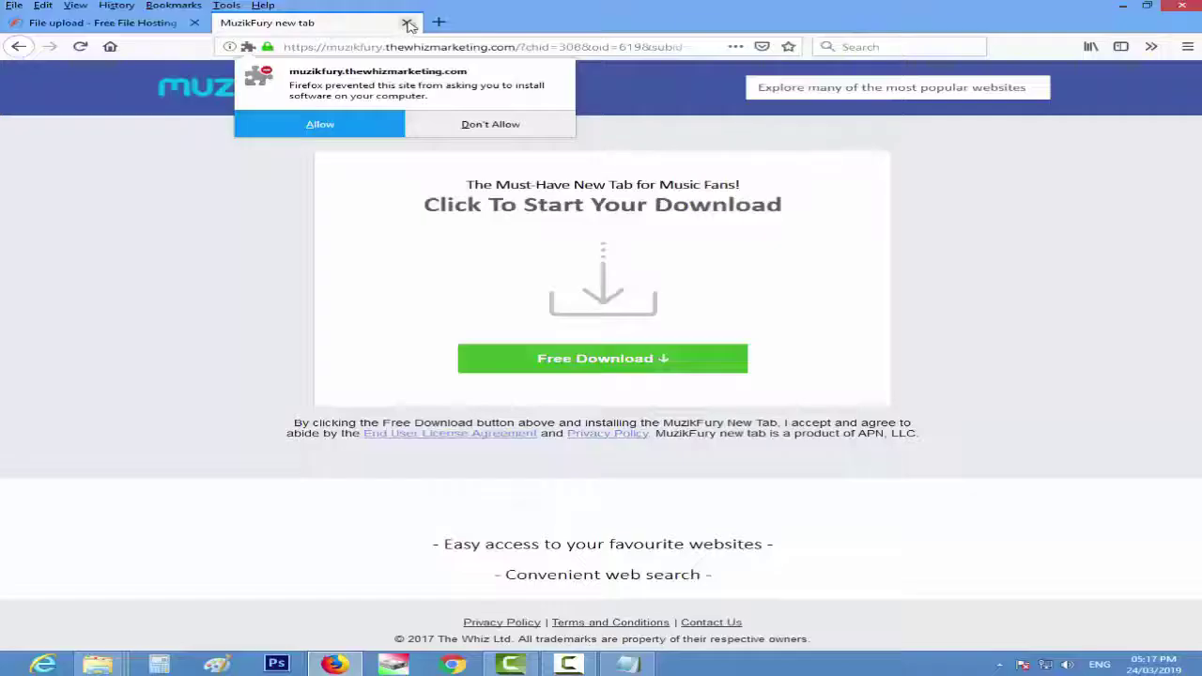
pyautogui.click(407, 23)
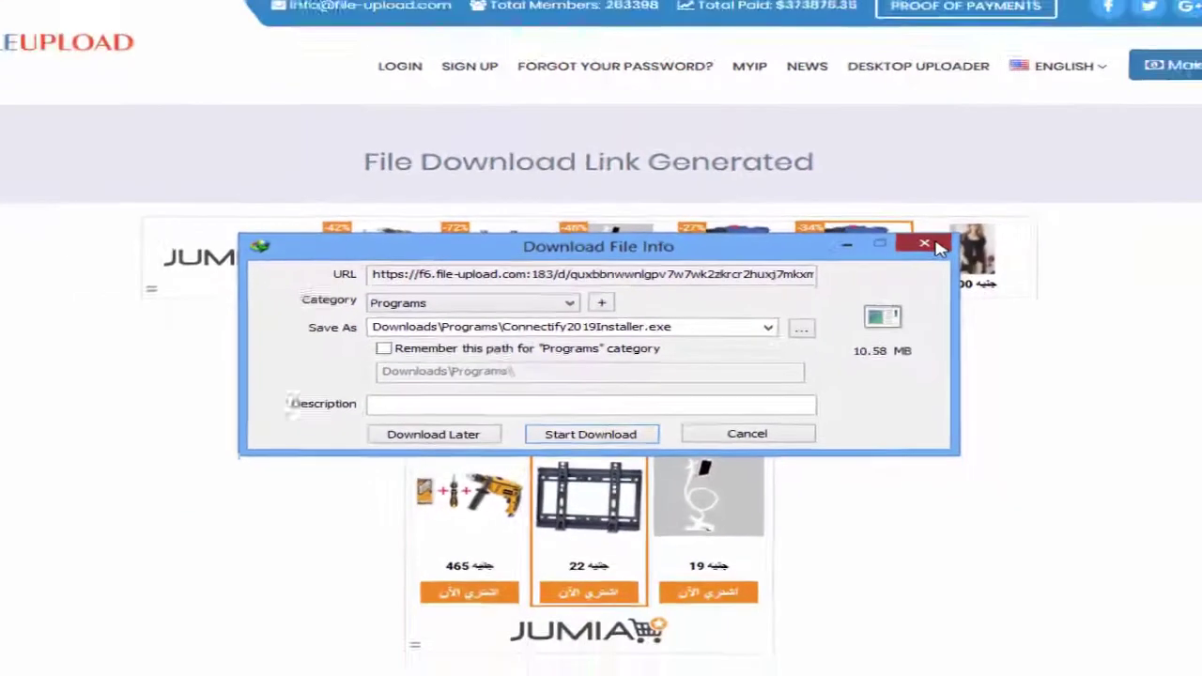
pyautogui.click(1012, 240)
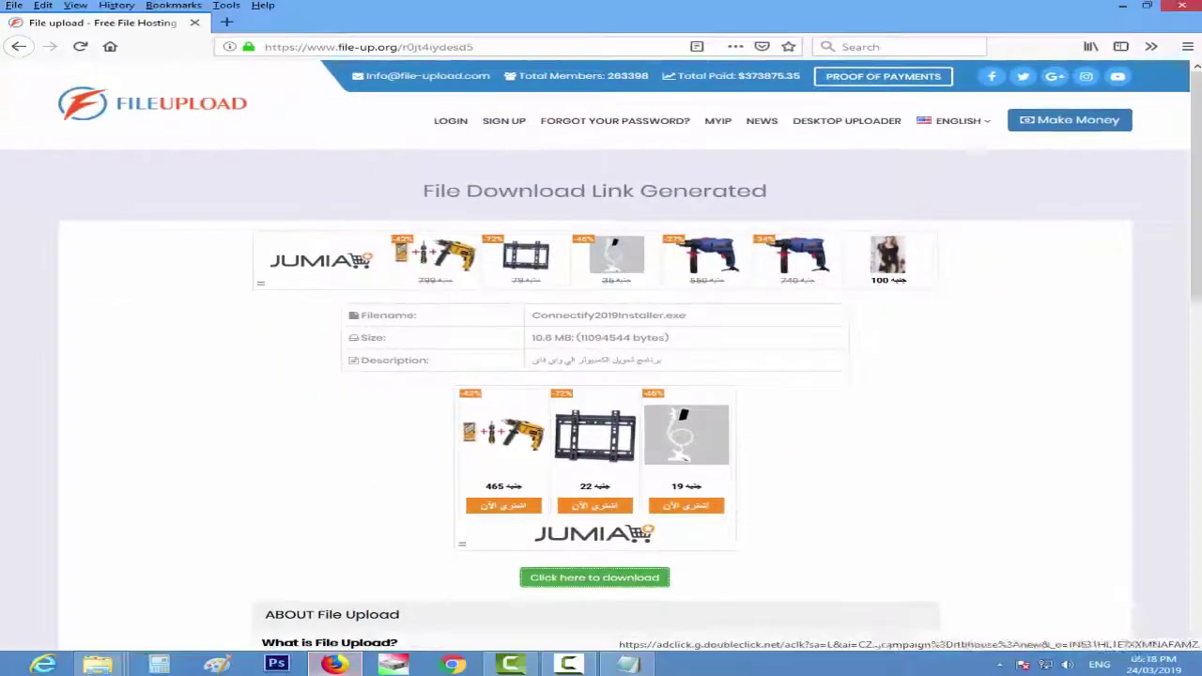
pyautogui.click(1125, 6)
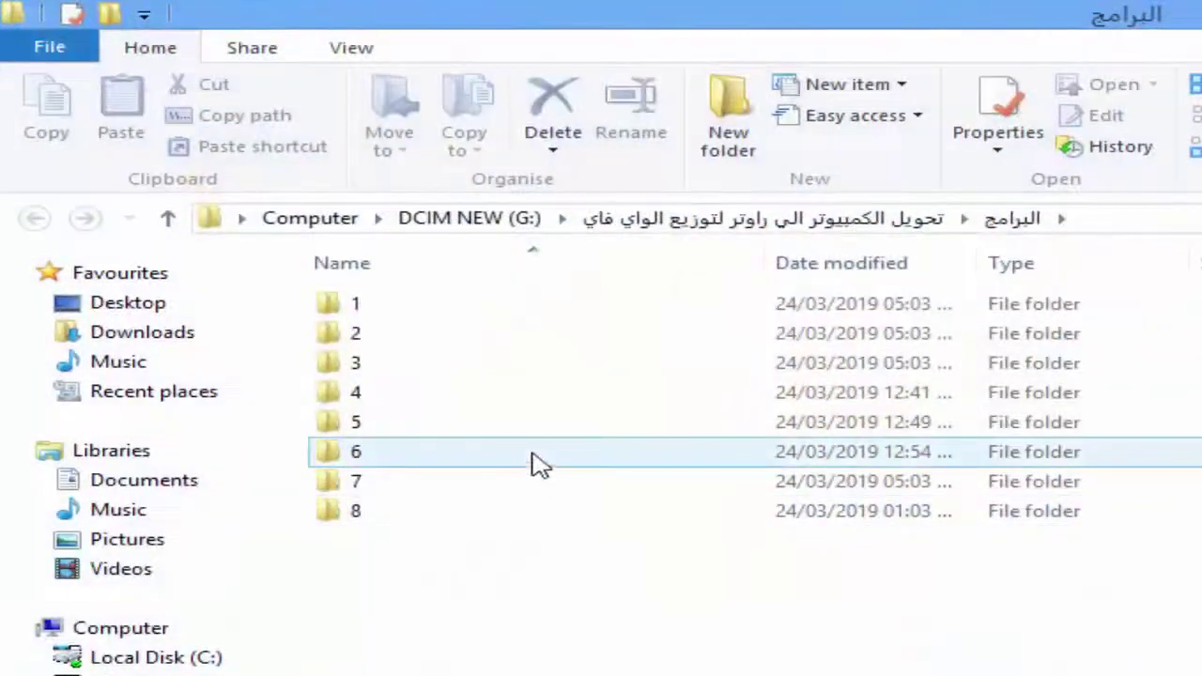
# Step: Run Connectify2019Installer.exe from folder 1
pyautogui.doubleClick(403, 303)
pyautogui.click(432, 305)
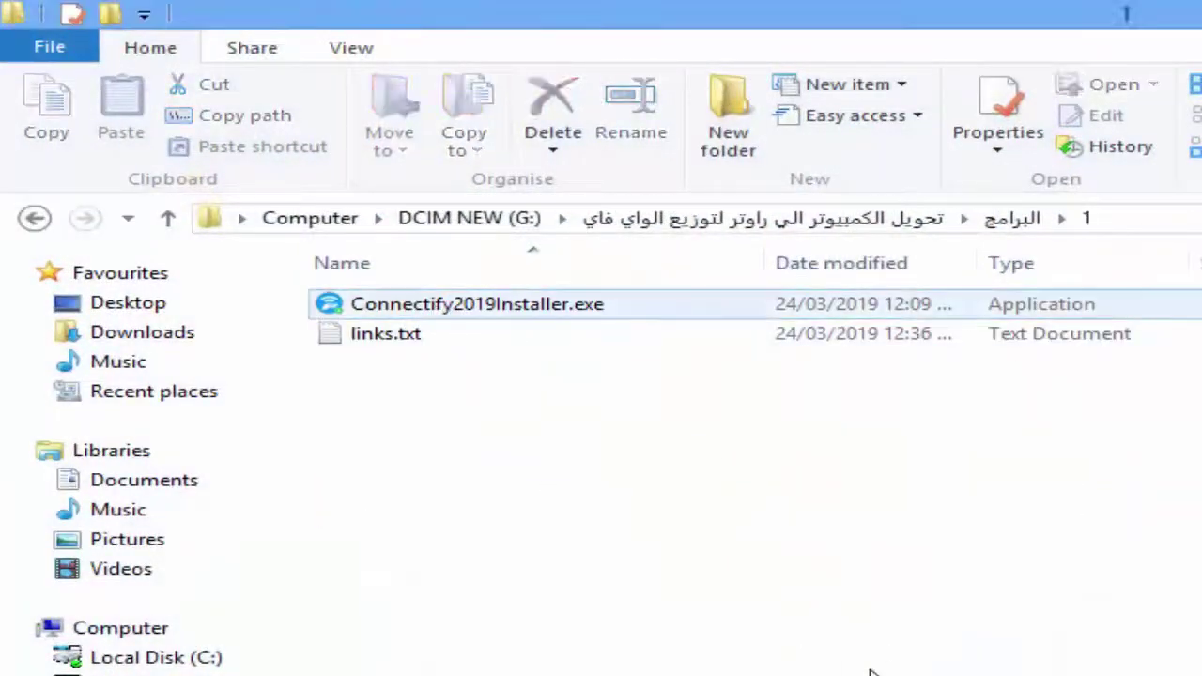
pyautogui.press('Return')
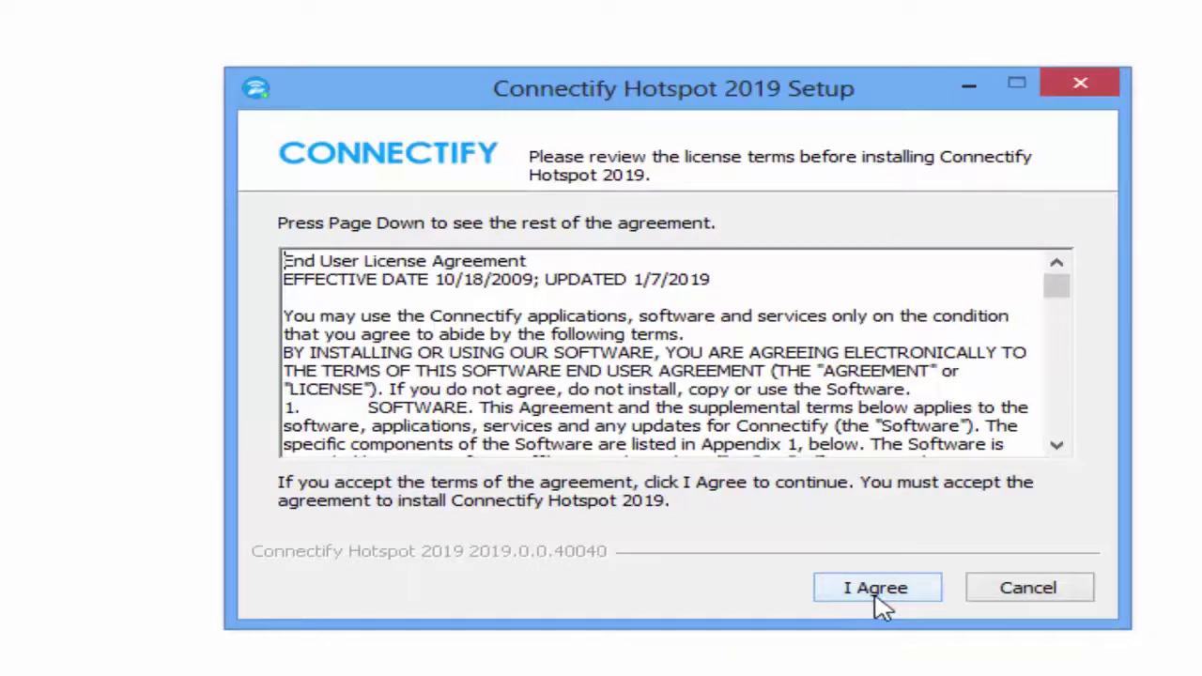
# Step: Accept the license and privacy terms and always trust the Connectify driver so it installs
pyautogui.click(878, 590)
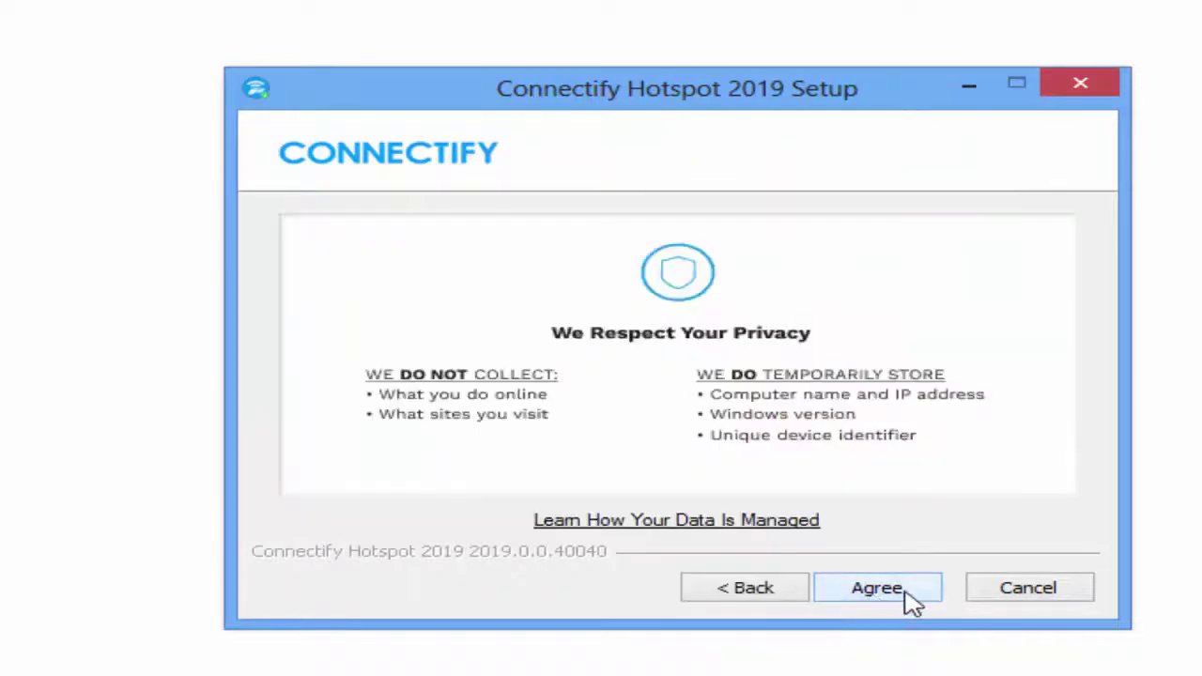
pyautogui.click(907, 593)
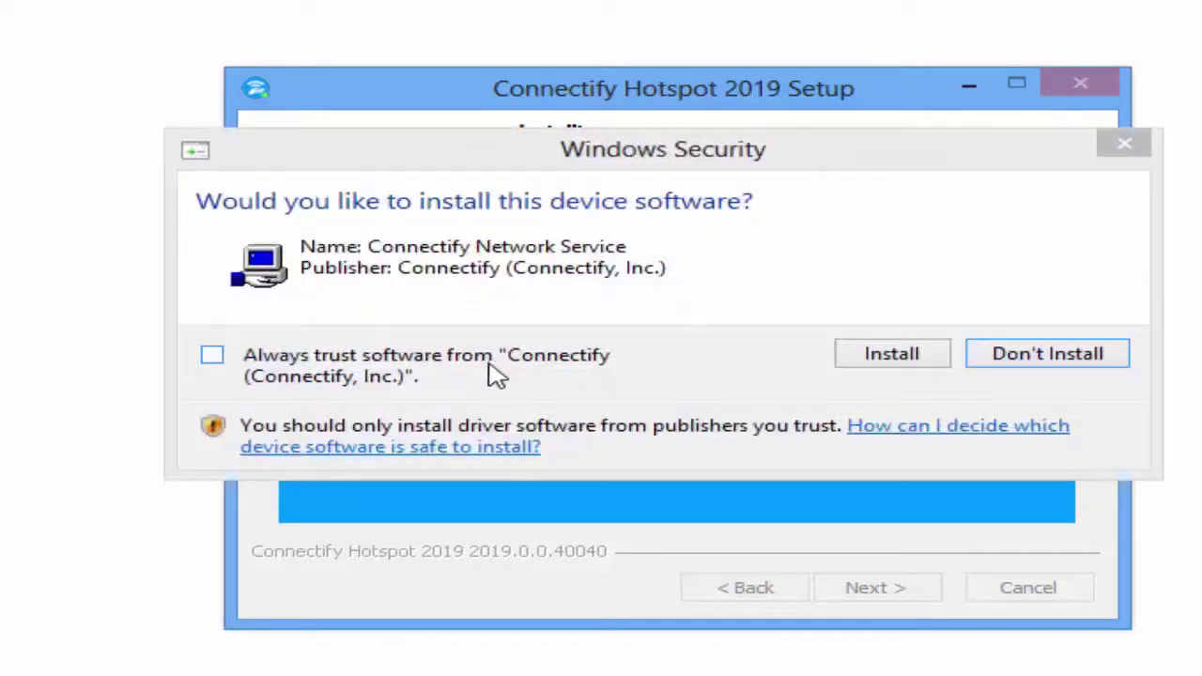
pyautogui.click(494, 374)
pyautogui.click(877, 345)
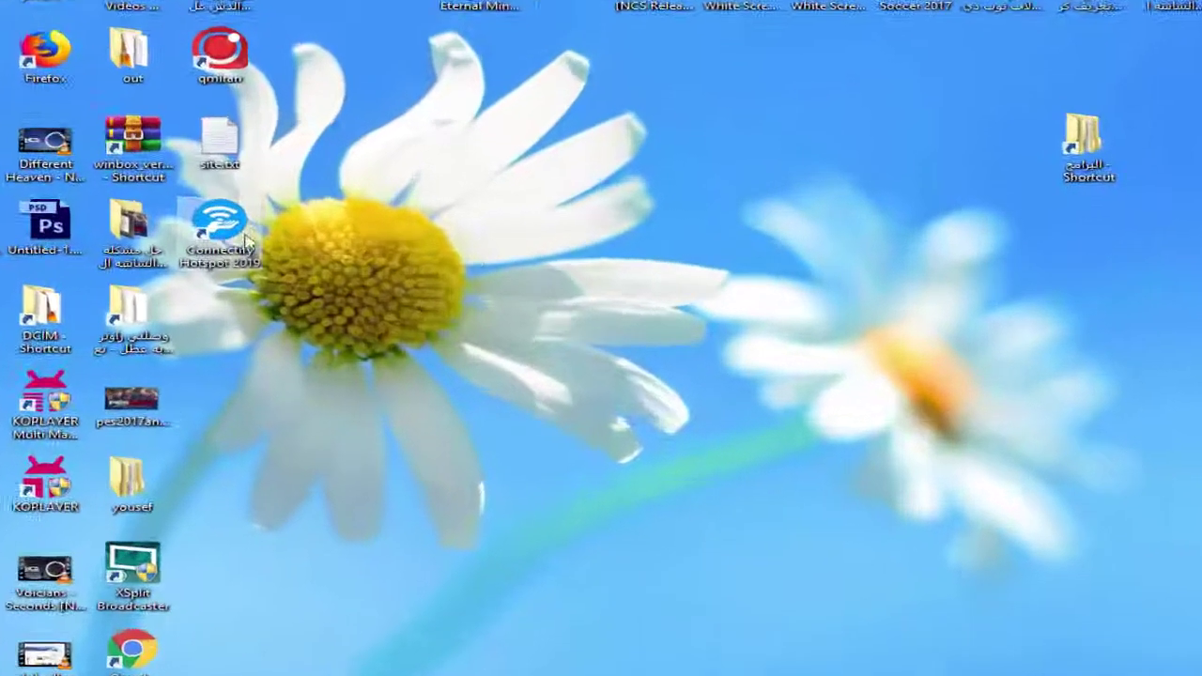
# Step: Move the Connectify Hotspot shortcut to the top right, launch it, and close the Speedify promotion
pyautogui.moveTo(317, 225); pyautogui.dragTo(793, 200)
pyautogui.moveTo(919, 212); pyautogui.dragTo(1057, 70)
pyautogui.doubleClick(1019, 141)
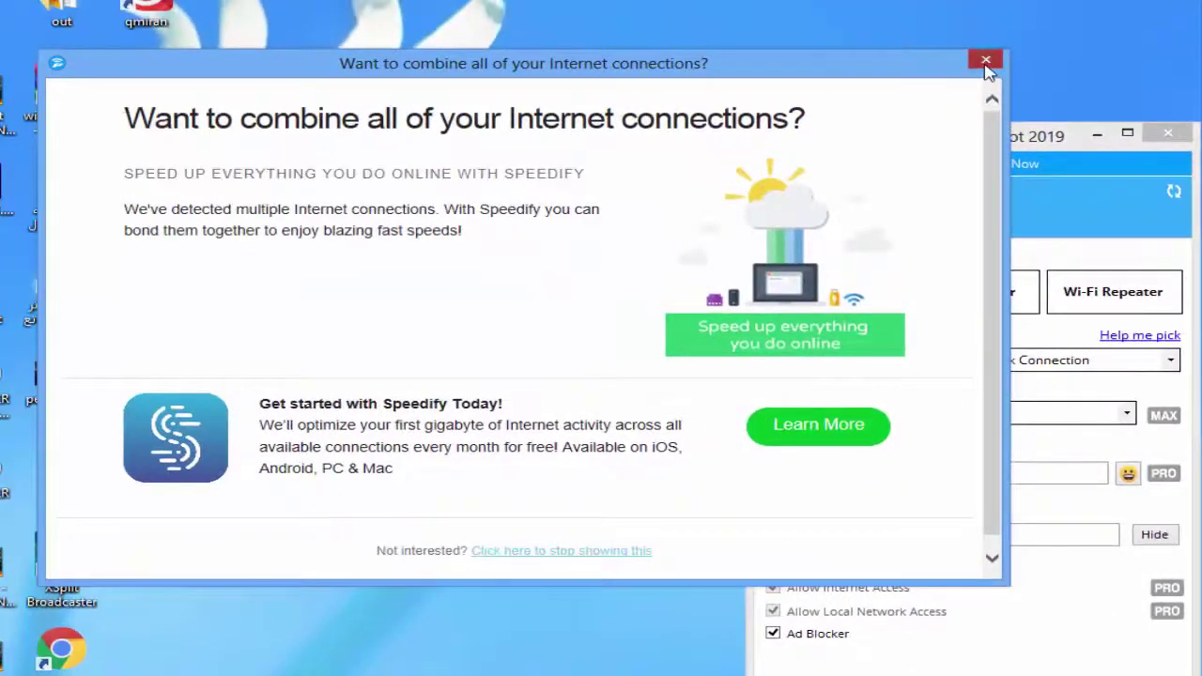
pyautogui.click(985, 62)
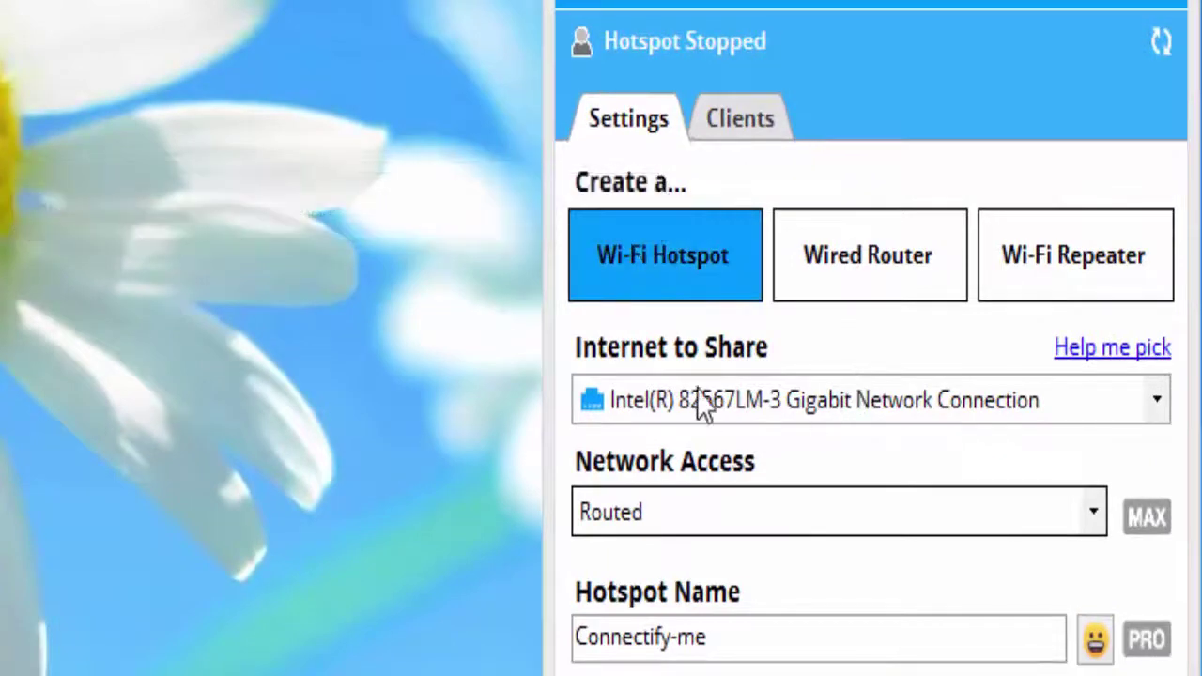
# Step: Remove 'me' from the hotspot name so it reads Connectify-Engineer, then select the password field
pyautogui.moveTo(628, 523)
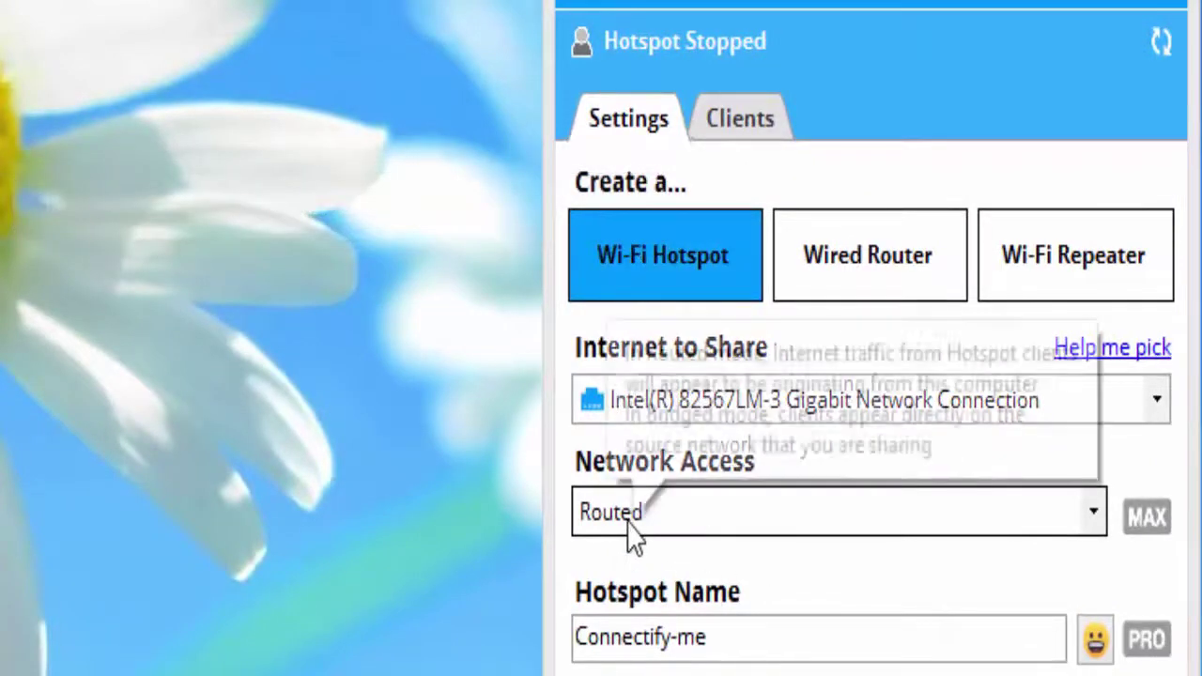
pyautogui.moveTo(584, 487)
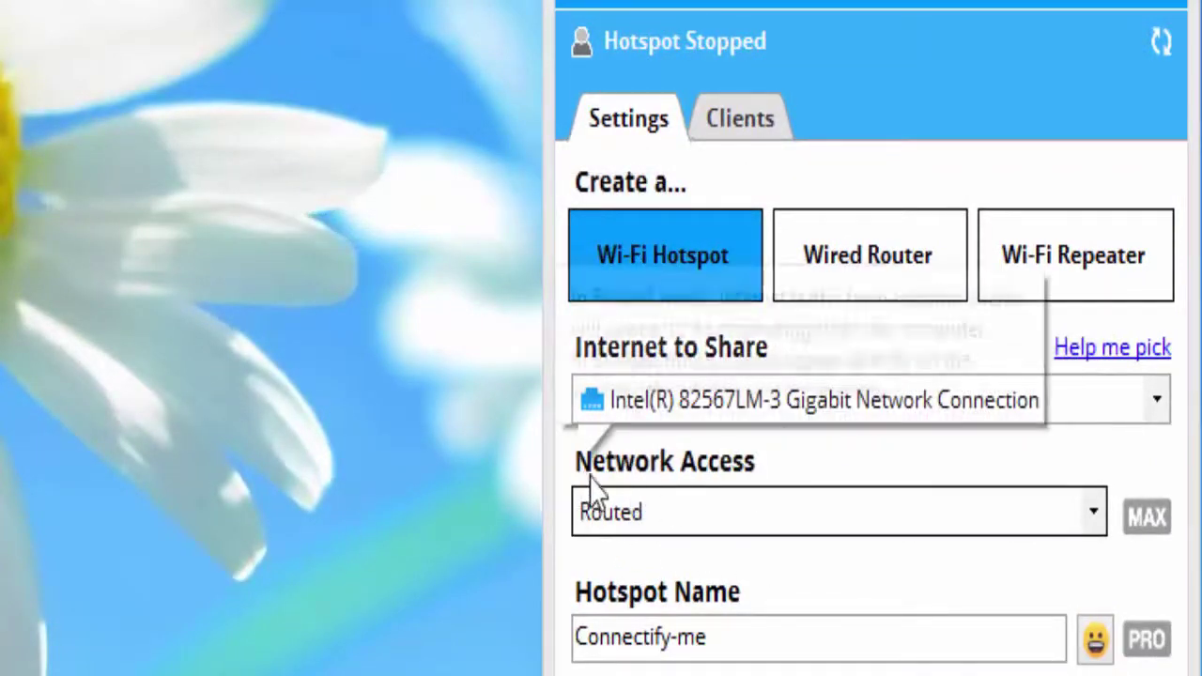
pyautogui.moveTo(740, 509)
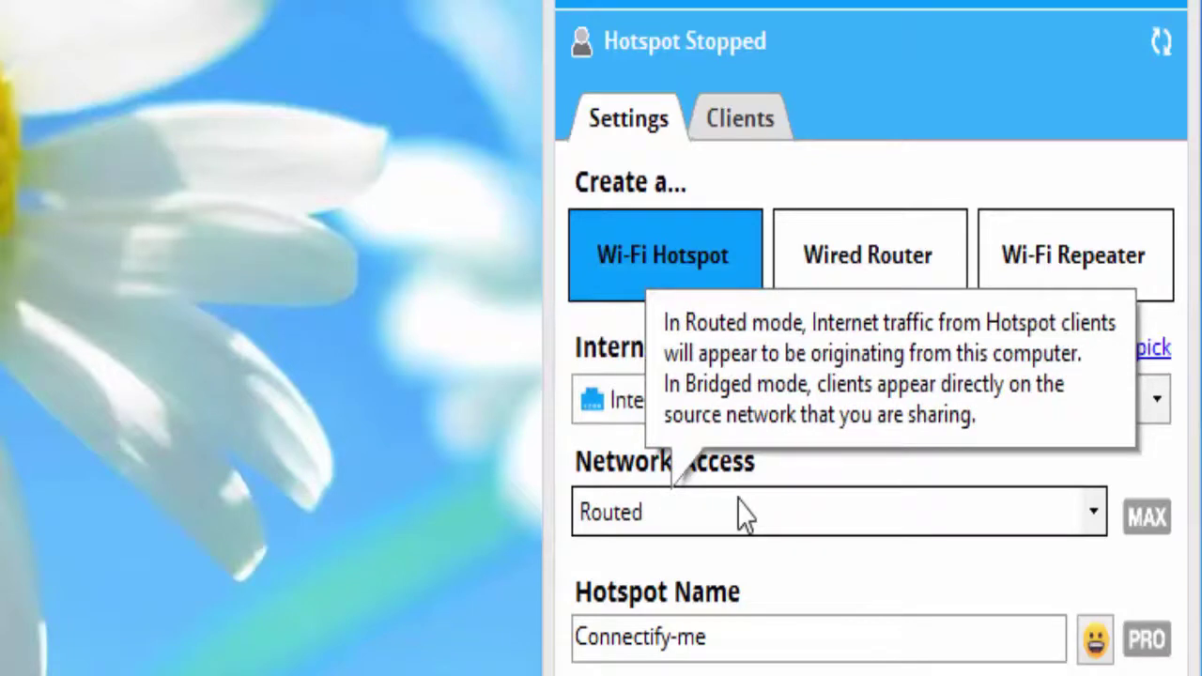
pyautogui.doubleClick(691, 637)
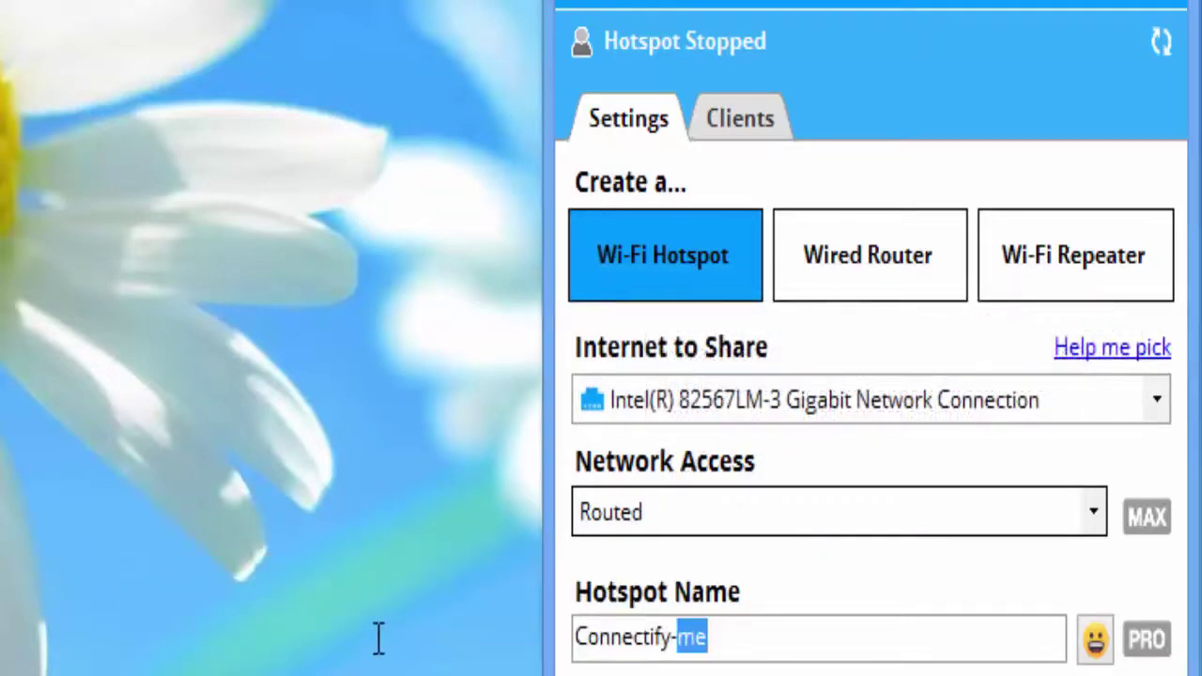
pyautogui.press('BackSpace')
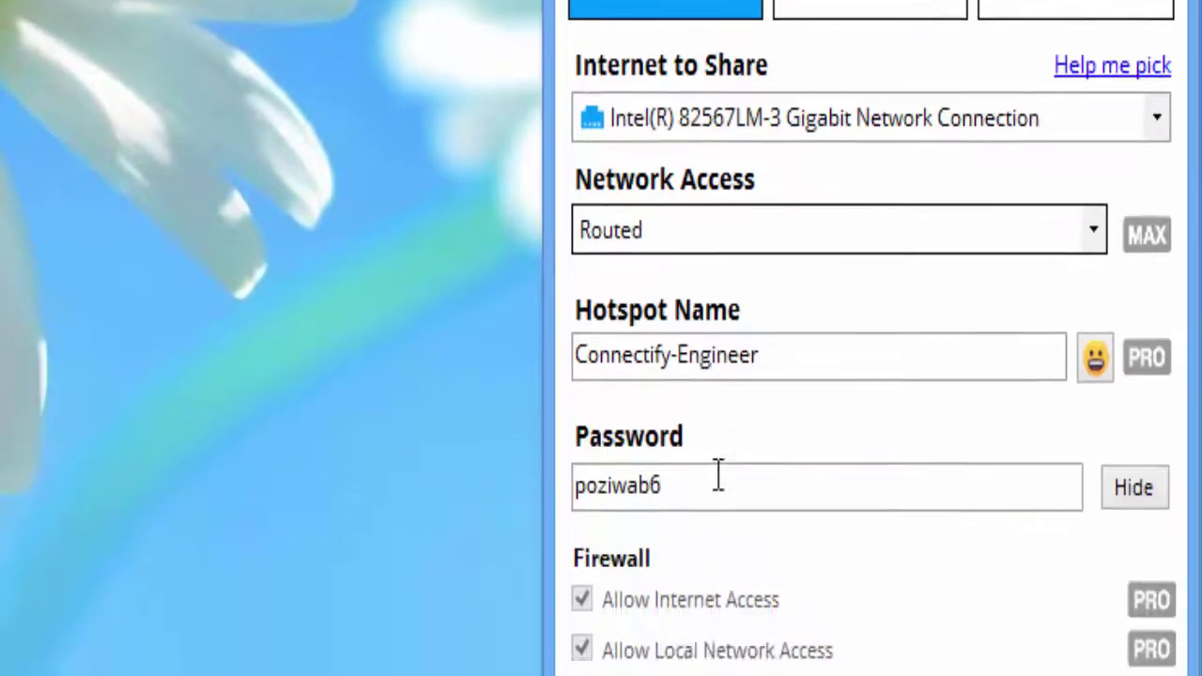
pyautogui.doubleClick(719, 478)
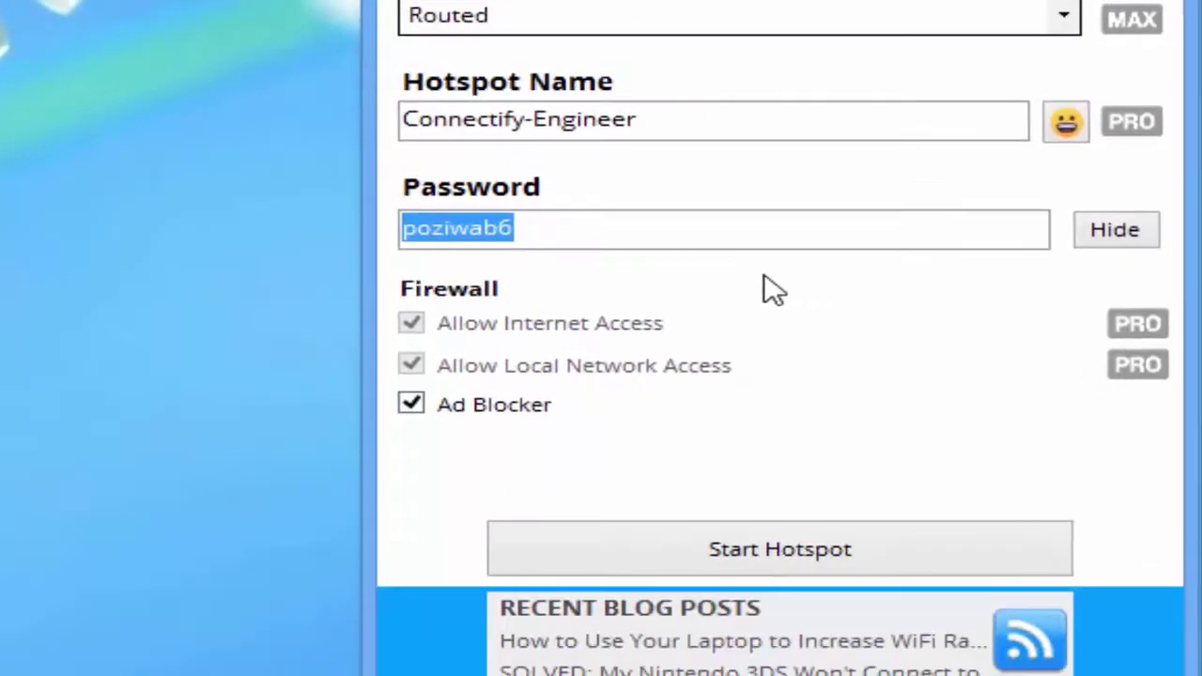
# Step: Enter the hotspot password and start the hotspot until an Android client connects
pyautogui.write('123')
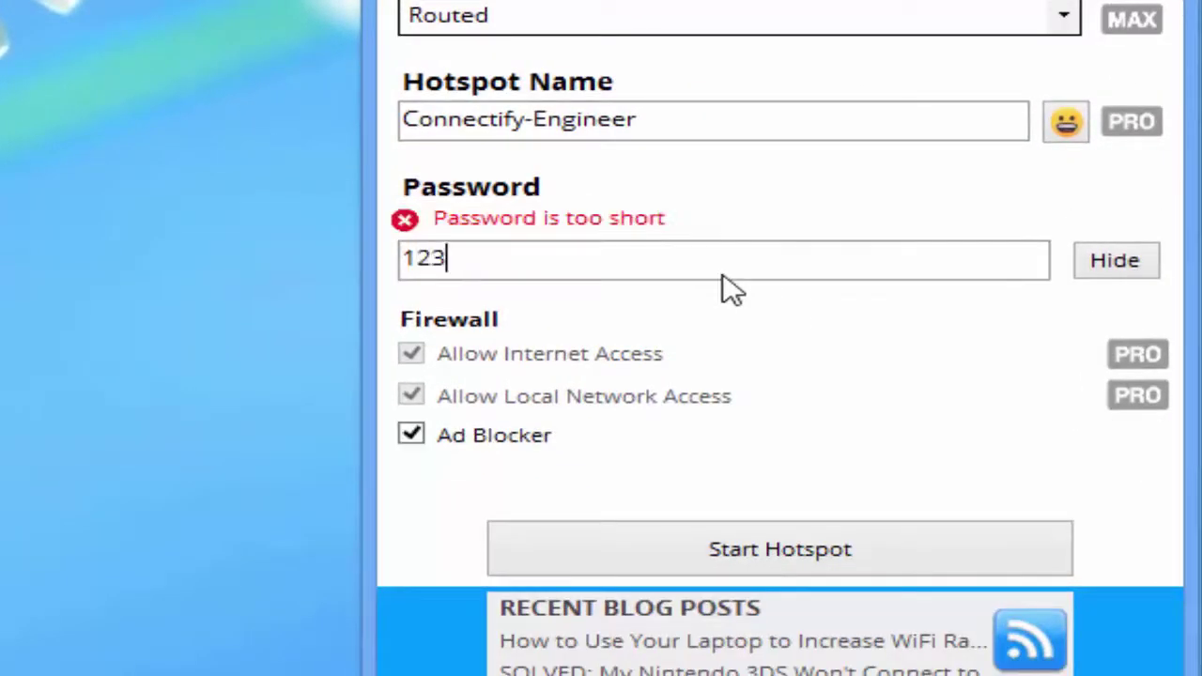
pyautogui.write('456789')
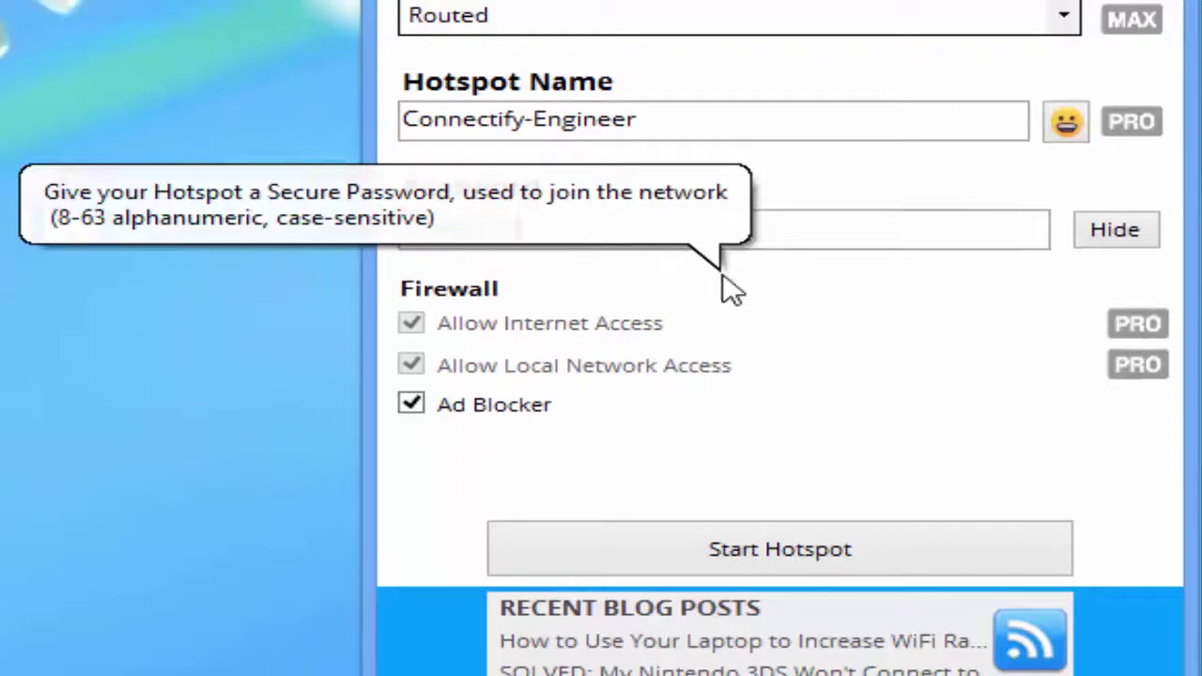
pyautogui.click(797, 566)
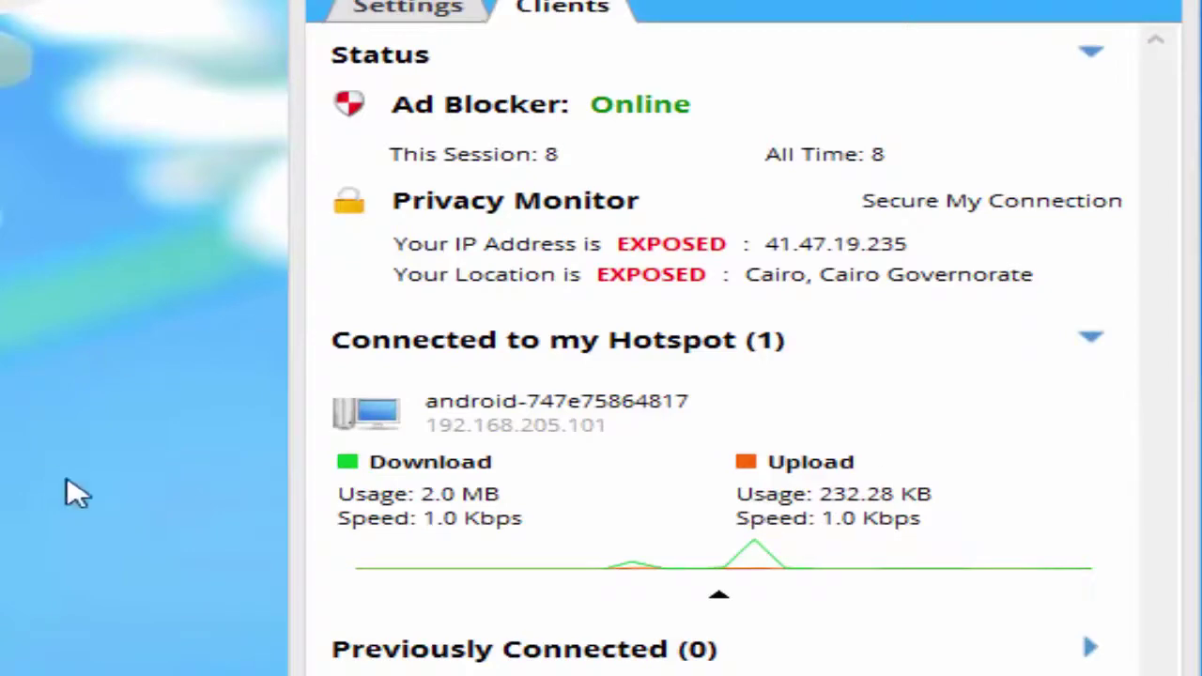
pyautogui.moveTo(442, 442)
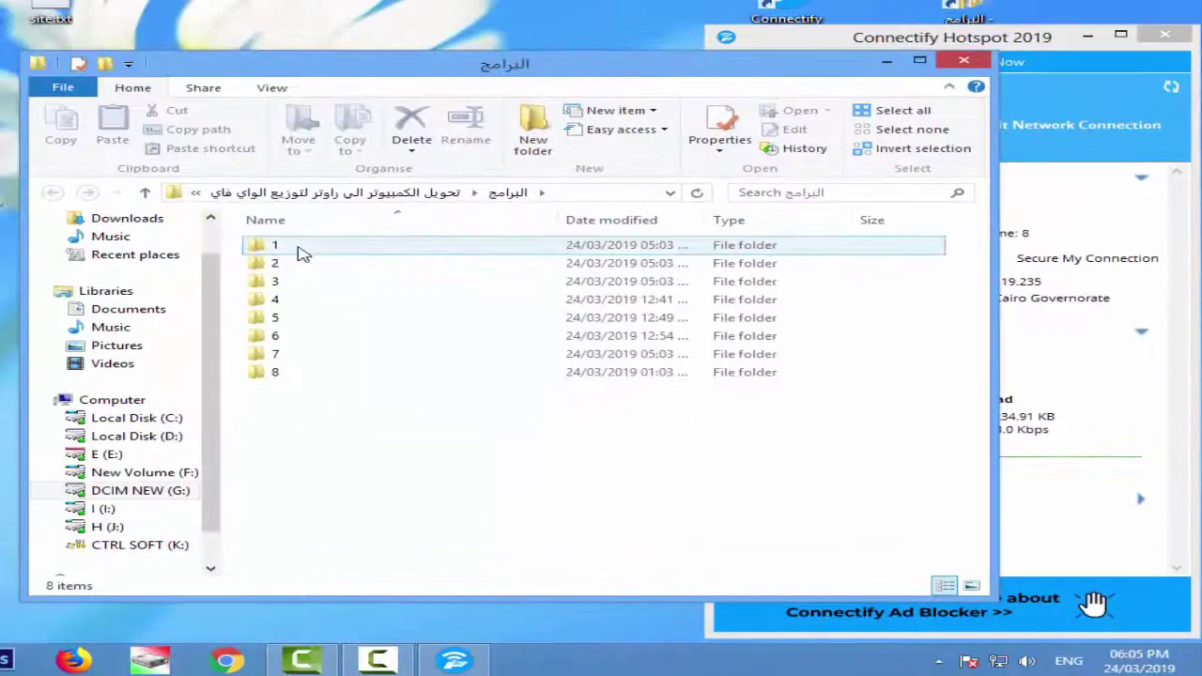
# Step: Open links.txt from folder 1 in Notepad and copy the up-4.net URL line
pyautogui.doubleClick(300, 246)
pyautogui.doubleClick(341, 265)
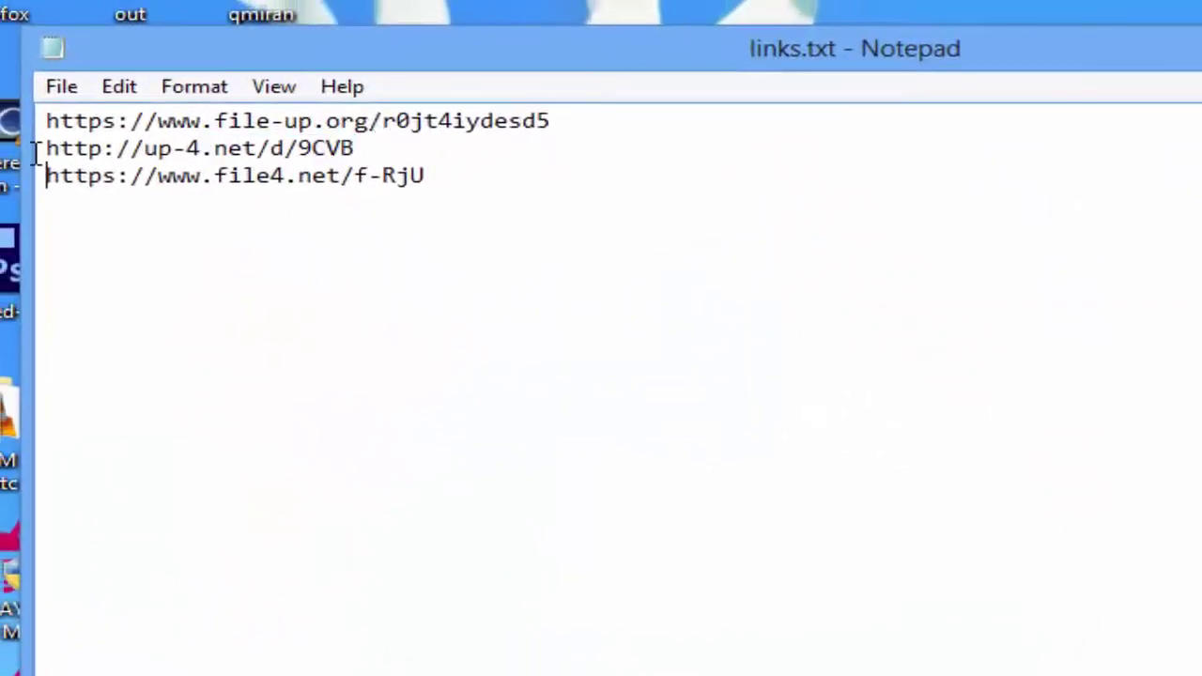
pyautogui.doubleClick(35, 150)
pyautogui.rightClick(225, 148)
pyautogui.click(322, 246)
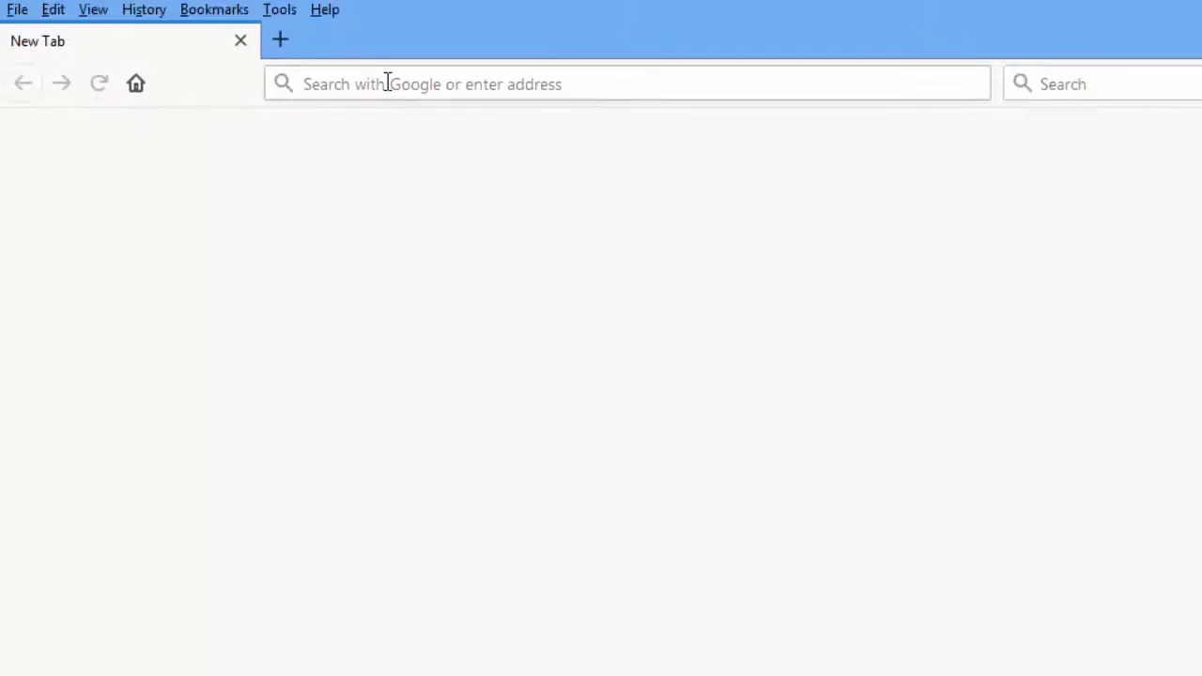
# Step: Paste the up-4.net link into Firefox, proceed to the file page and choose Free Download
pyautogui.rightClick(387, 83)
pyautogui.click(468, 191)
pyautogui.press('Return')
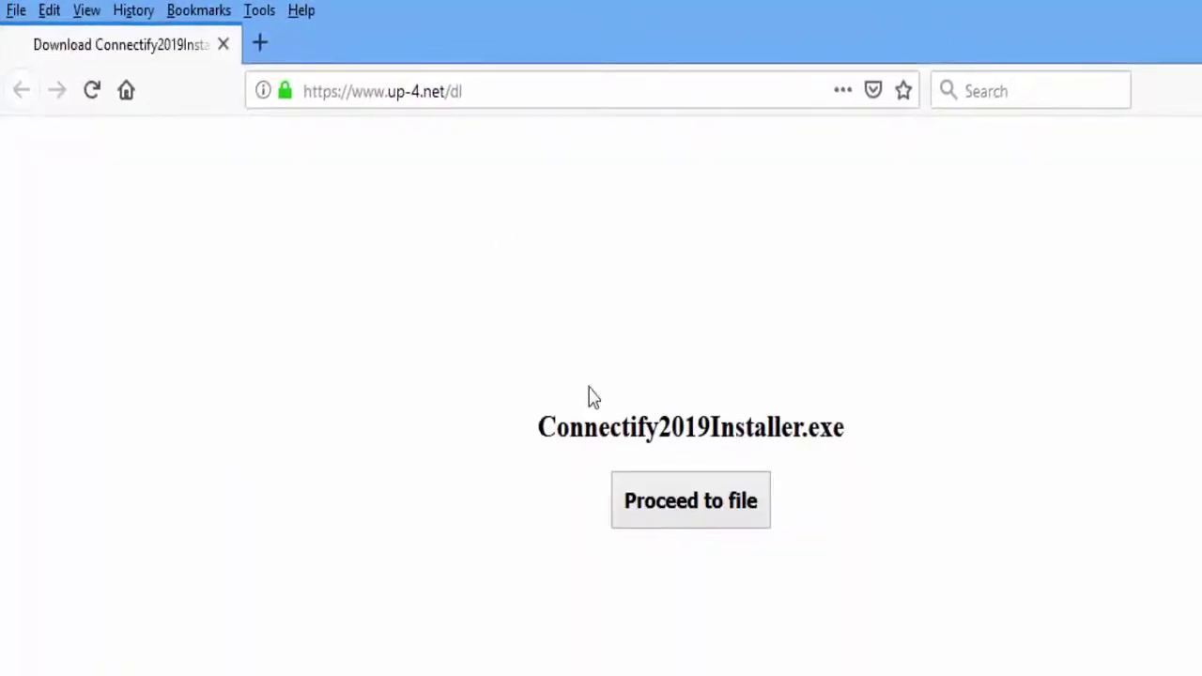
pyautogui.click(710, 518)
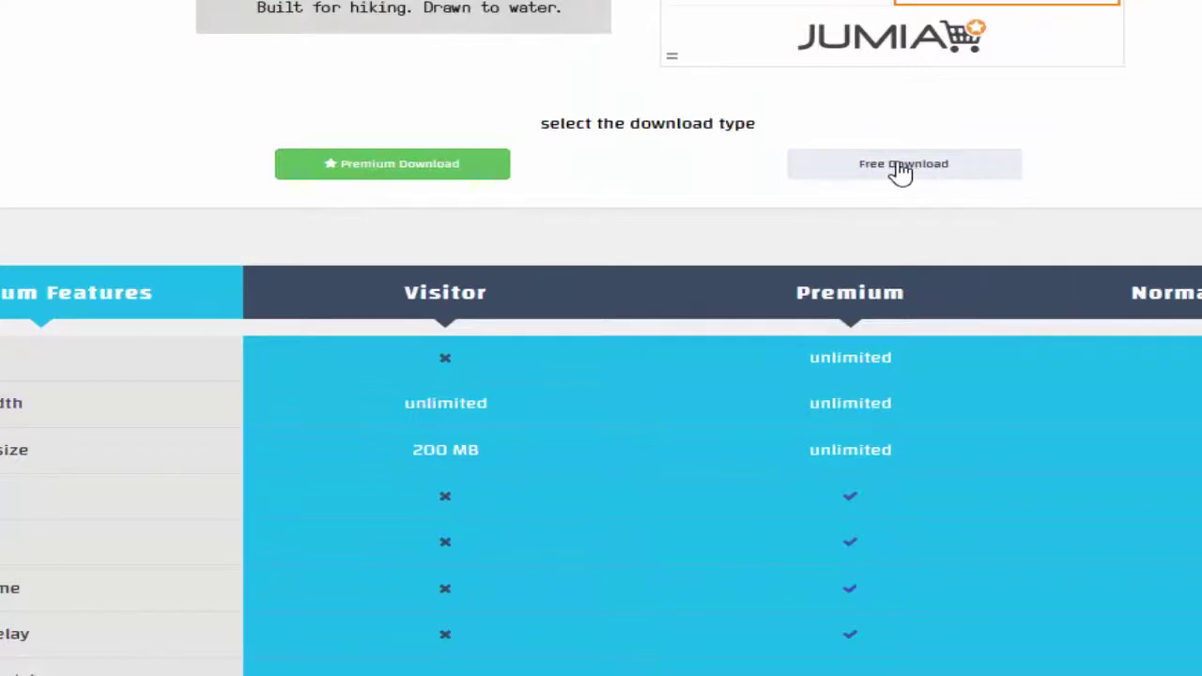
pyautogui.click(901, 172)
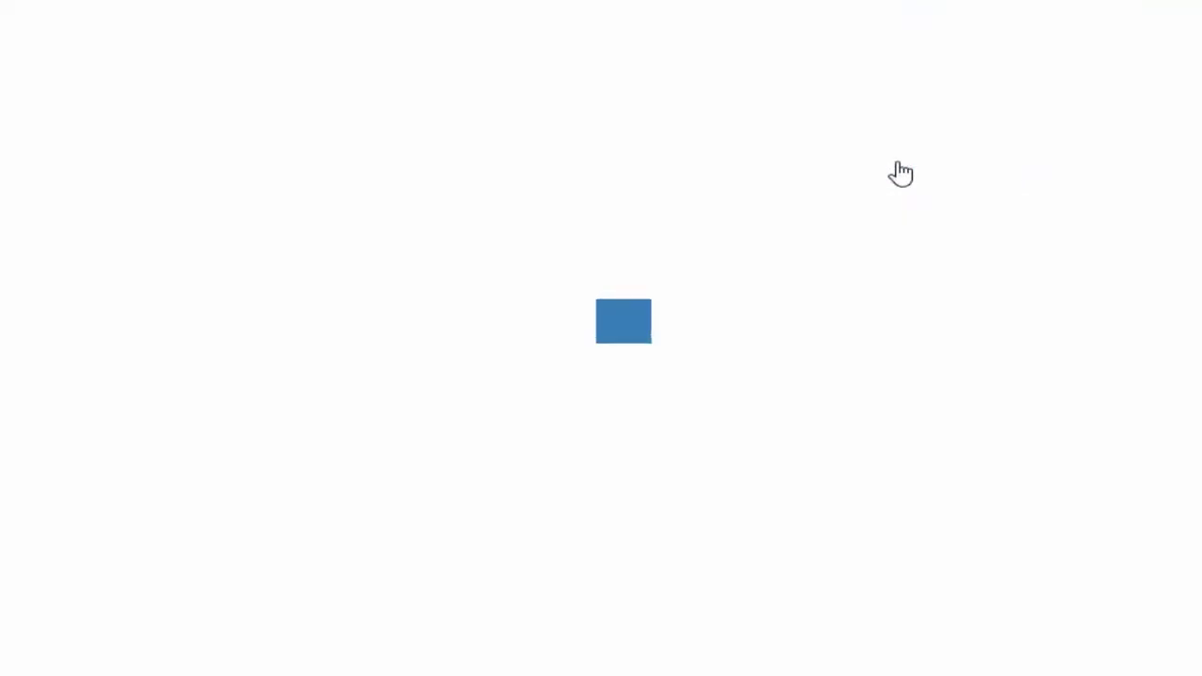
pyautogui.scroll(-5, 305, 395)
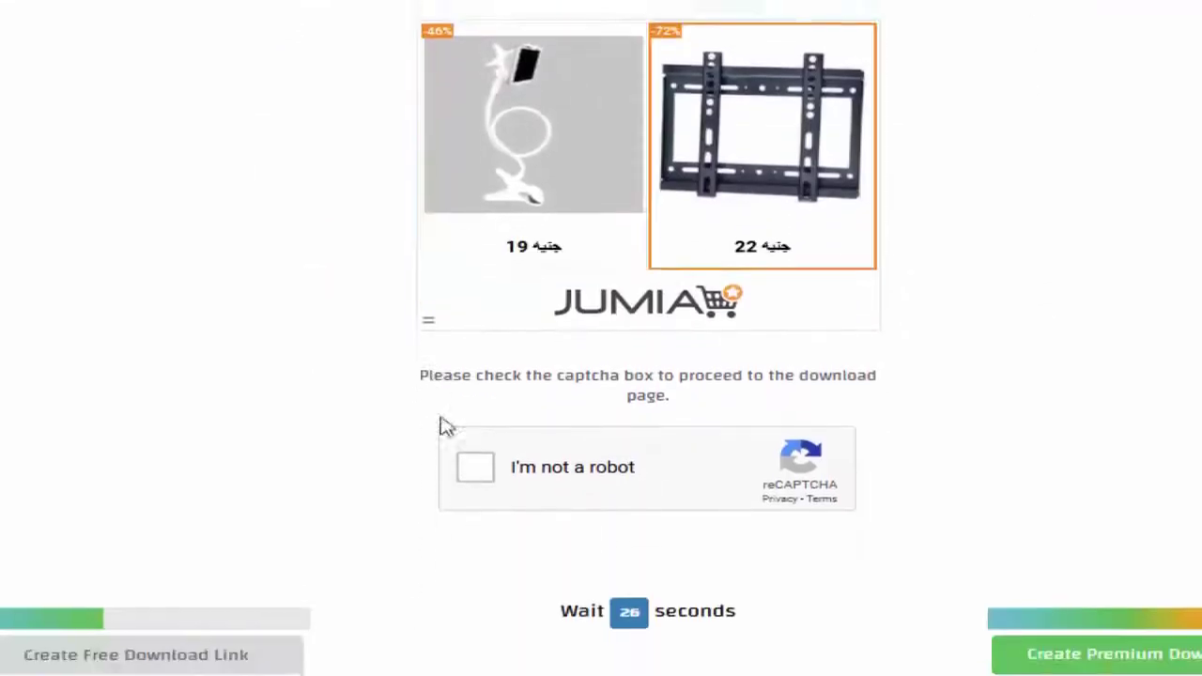
# Step: Solve the bus-image reCAPTCHA and create the free download link
pyautogui.click(462, 451)
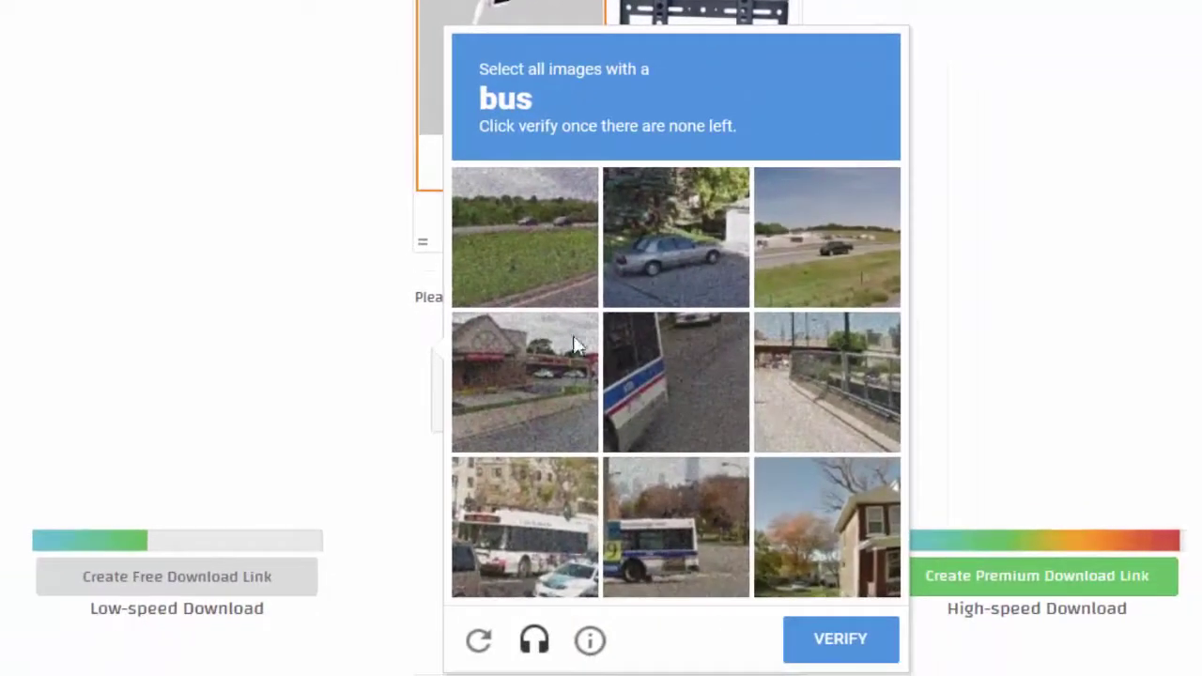
pyautogui.click(503, 527)
pyautogui.click(662, 541)
pyautogui.click(647, 401)
pyautogui.click(654, 515)
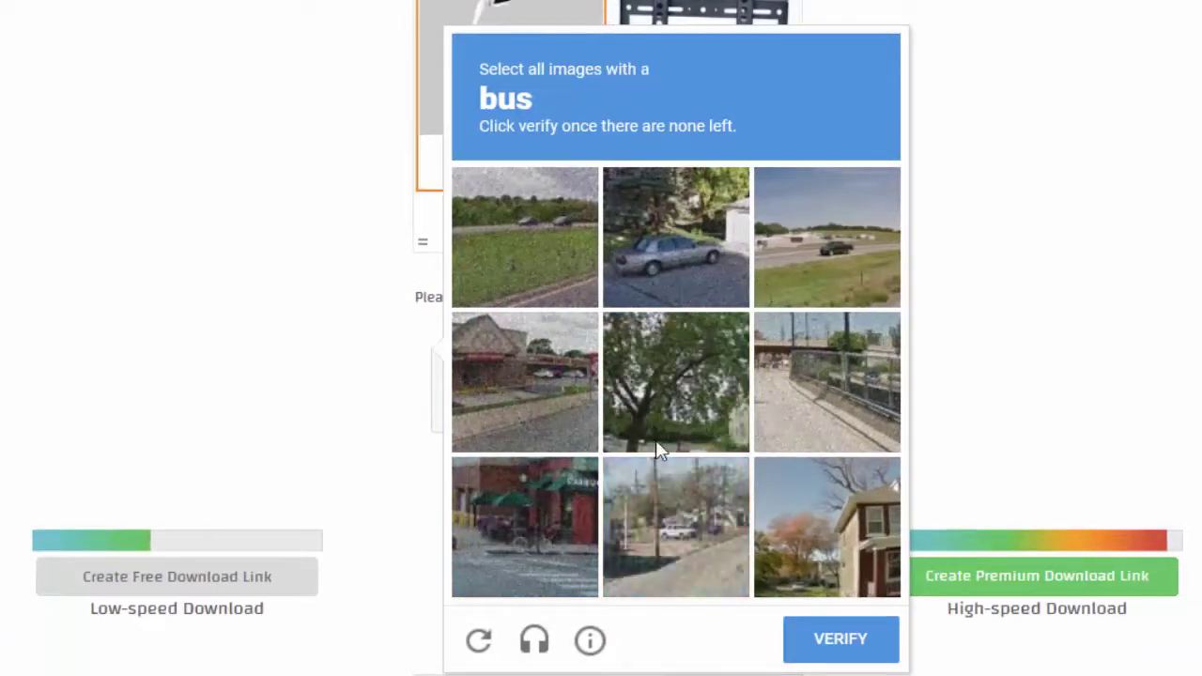
pyautogui.click(858, 656)
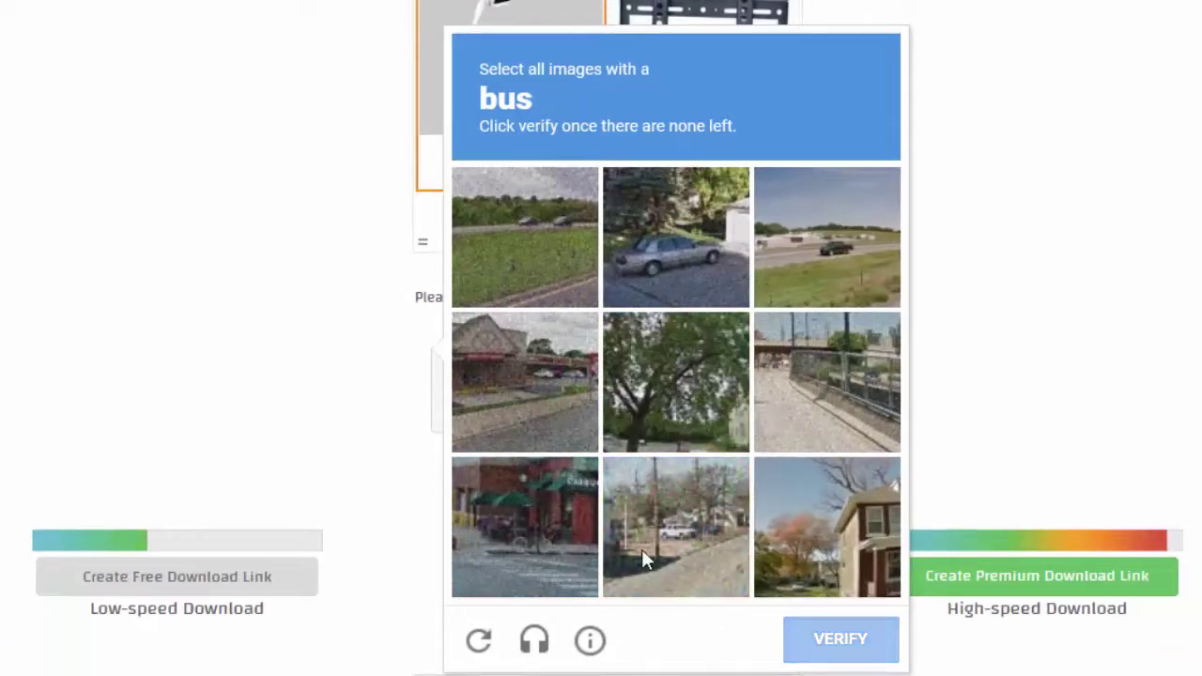
pyautogui.scroll(-2, 601, 526)
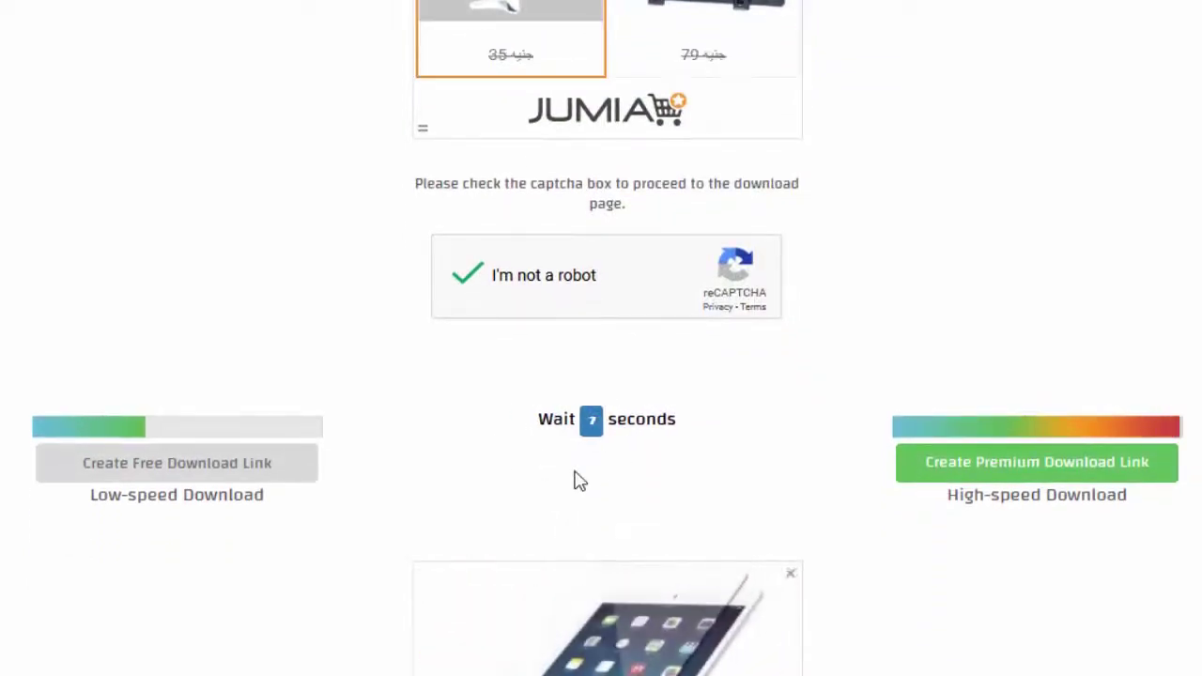
pyautogui.scroll(-2, 579, 481)
pyautogui.scroll(-2, 579, 481)
pyautogui.scroll(3, 578, 478)
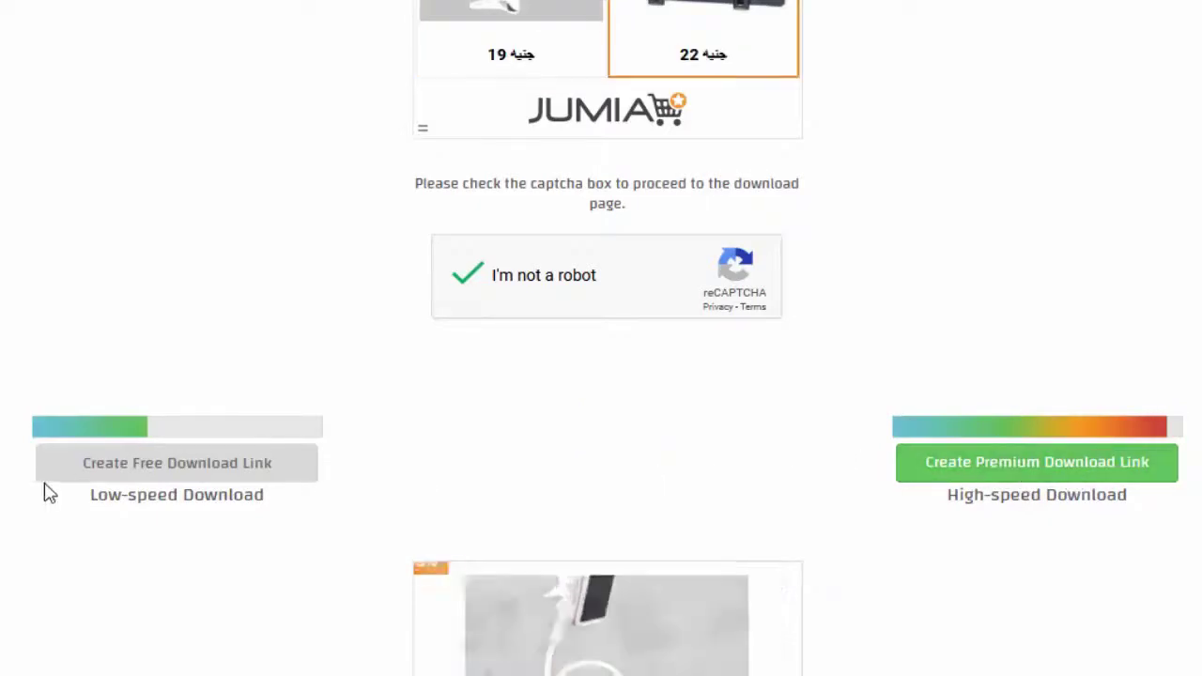
pyautogui.click(196, 466)
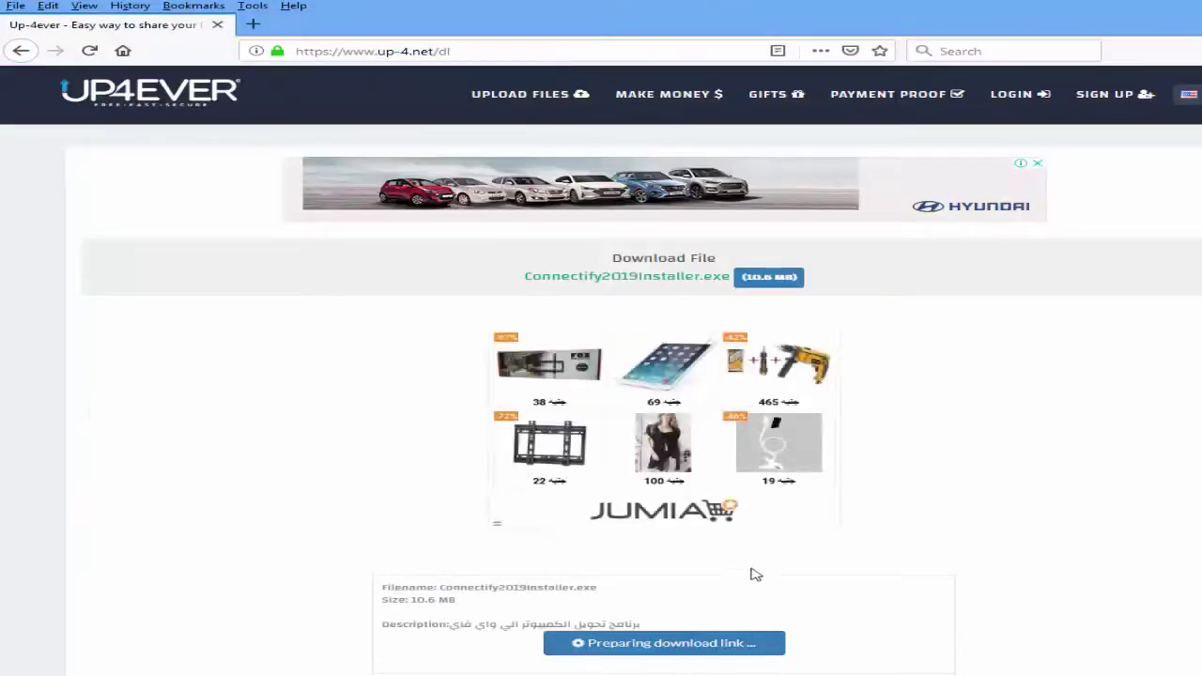
# Step: Start the Connectify2019Installer.exe download and close Internet Download Manager's serial-number warning
pyautogui.scroll(-2, 752, 569)
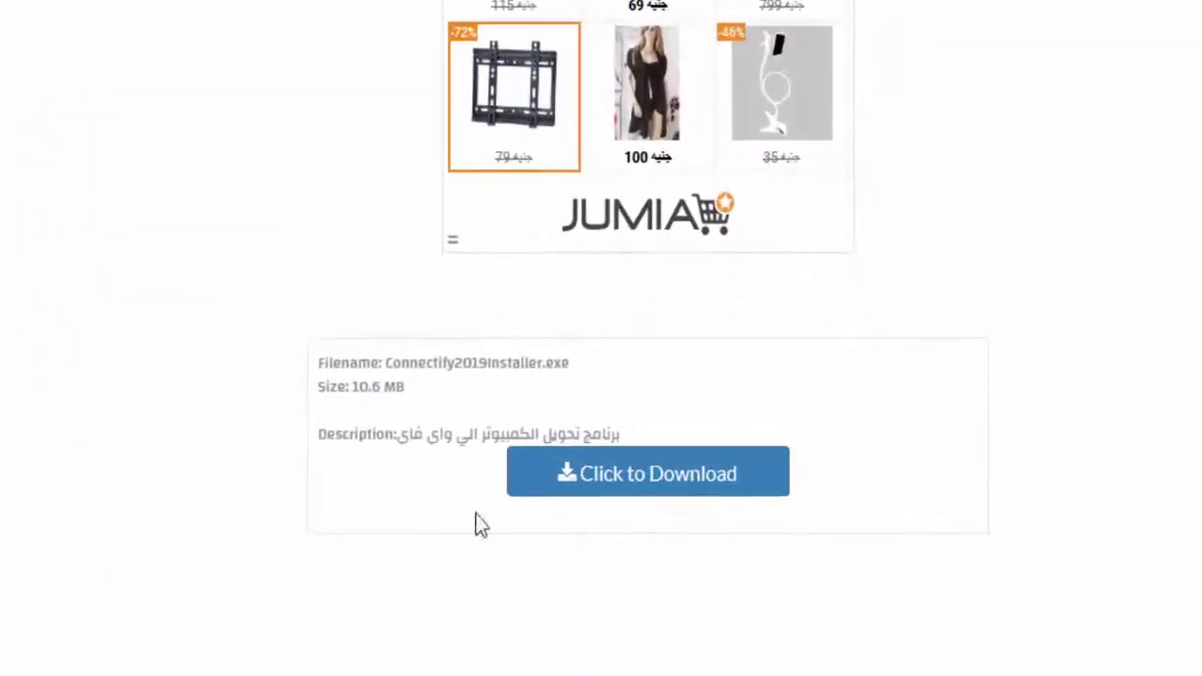
pyautogui.click(657, 492)
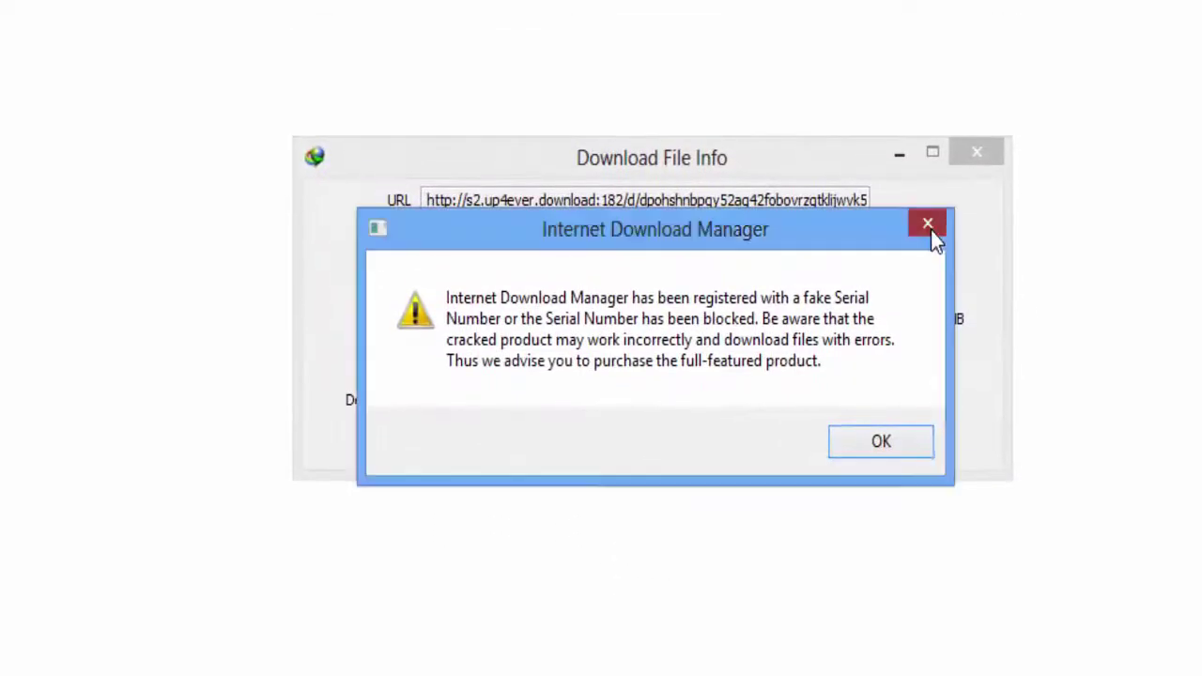
pyautogui.click(931, 236)
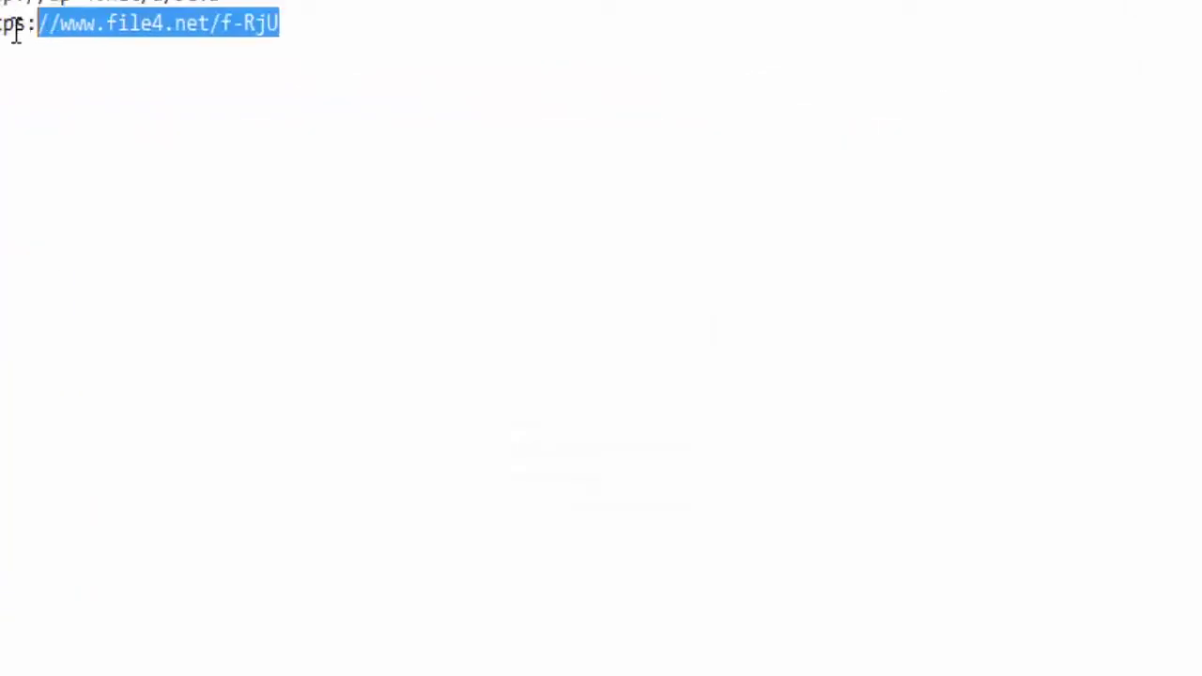
# Step: Copy the file4.net link, request the download past the reCAPTCHA, then cancel it in IDM
pyautogui.rightClick(221, 161)
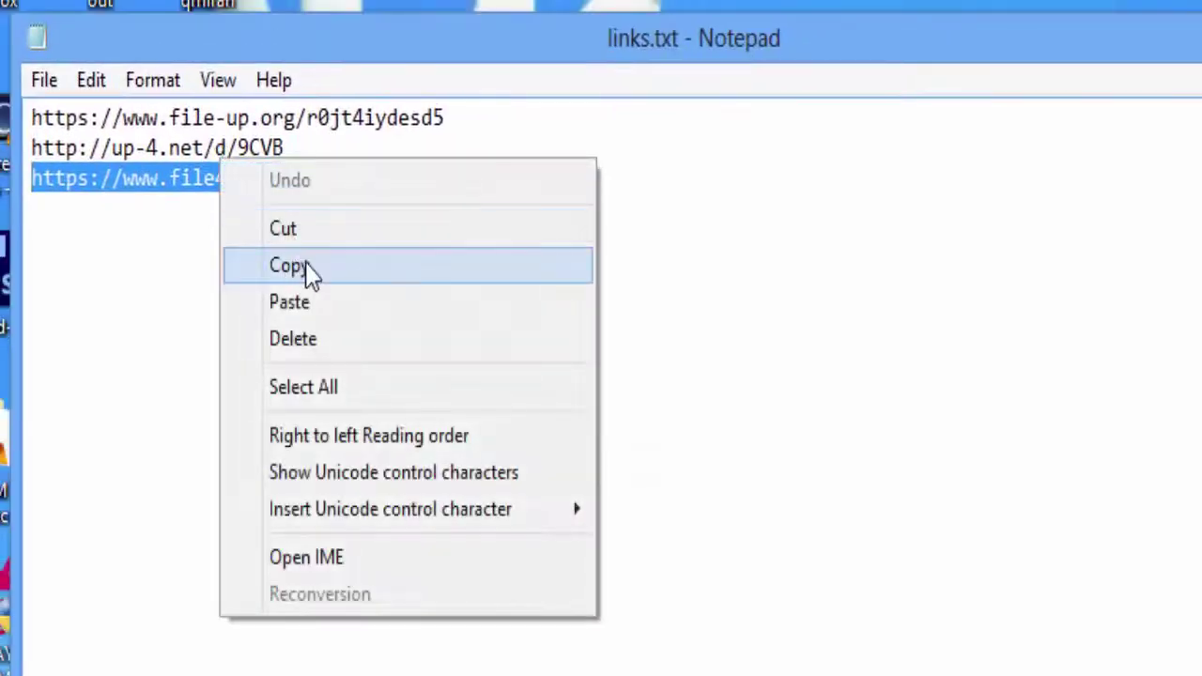
pyautogui.click(288, 266)
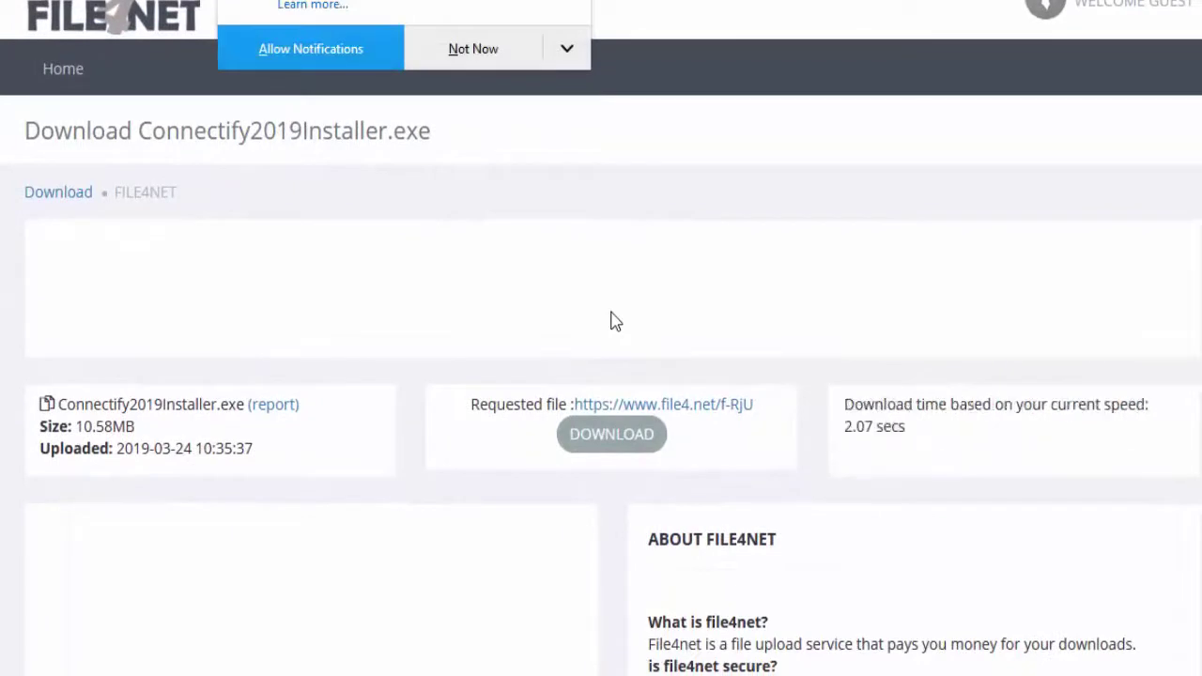
pyautogui.click(611, 434)
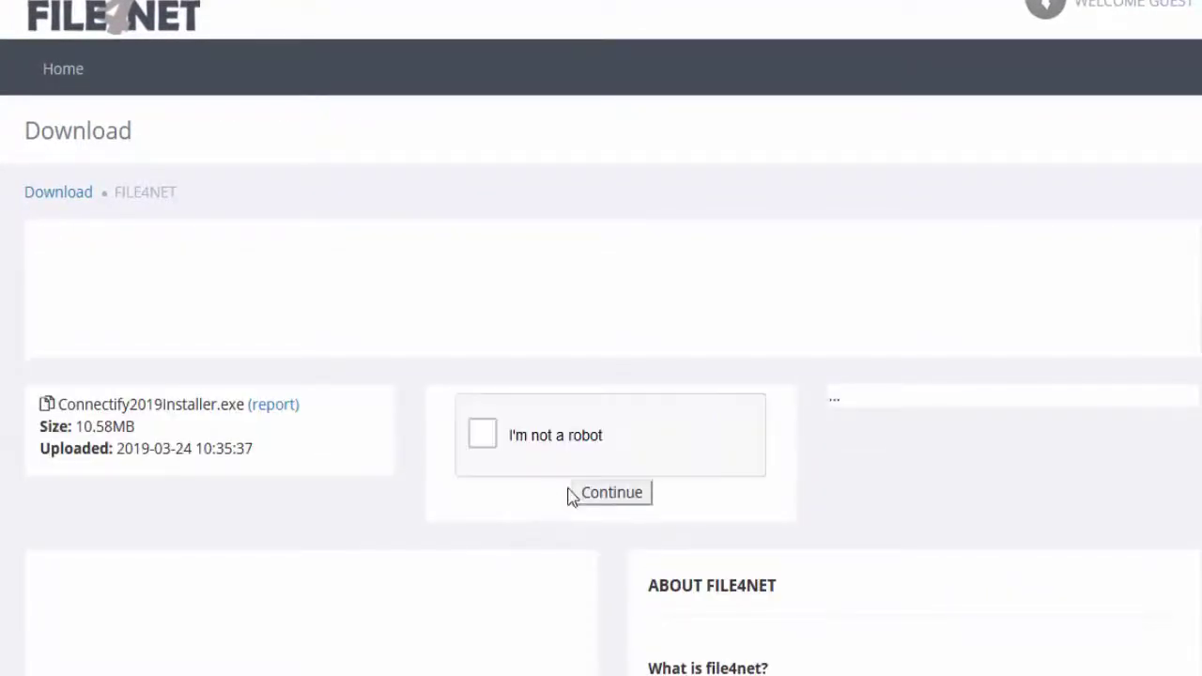
pyautogui.click(528, 436)
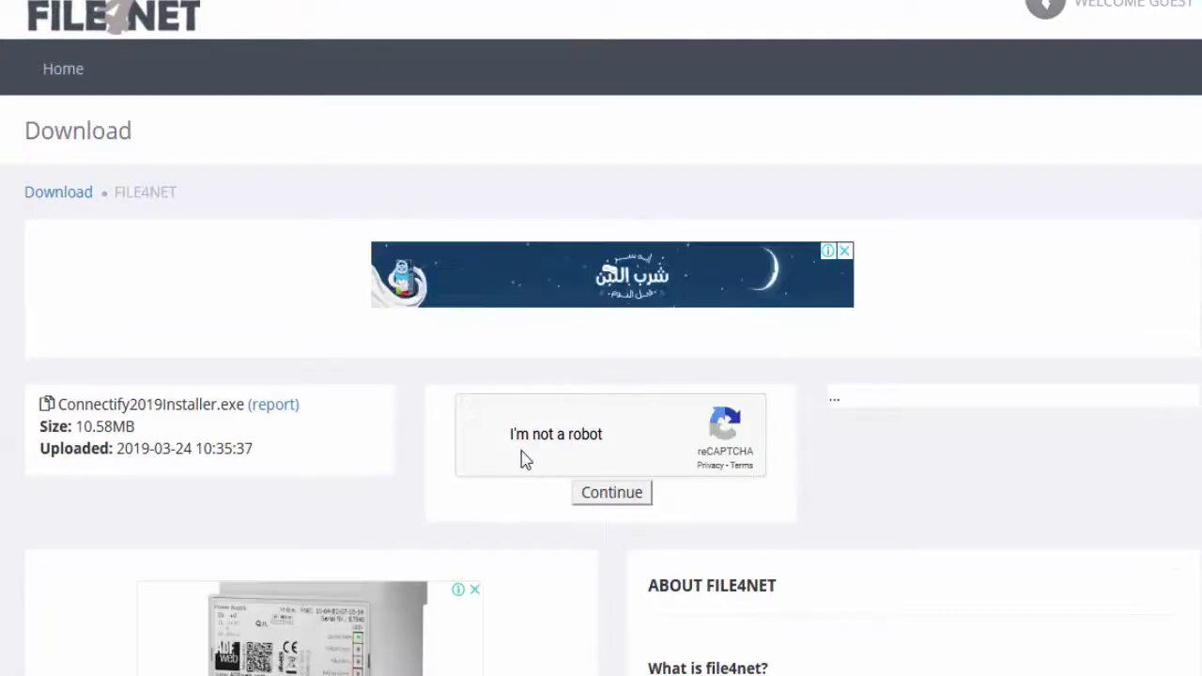
pyautogui.click(611, 493)
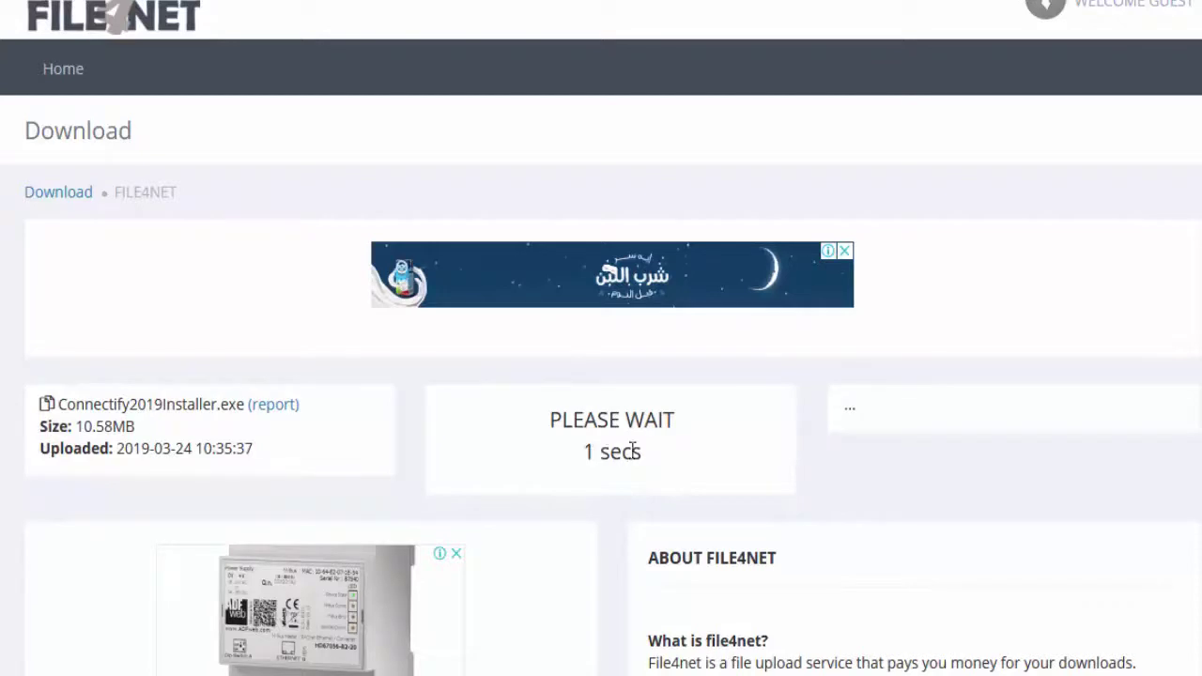
pyautogui.click(610, 415)
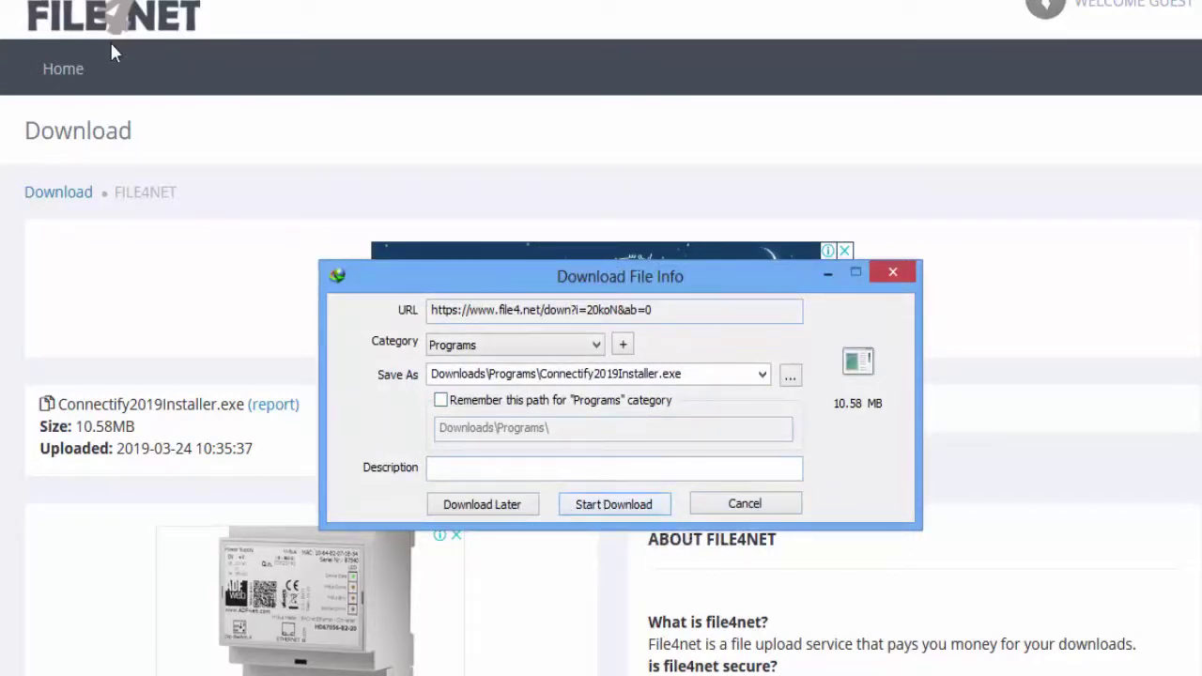
pyautogui.click(741, 505)
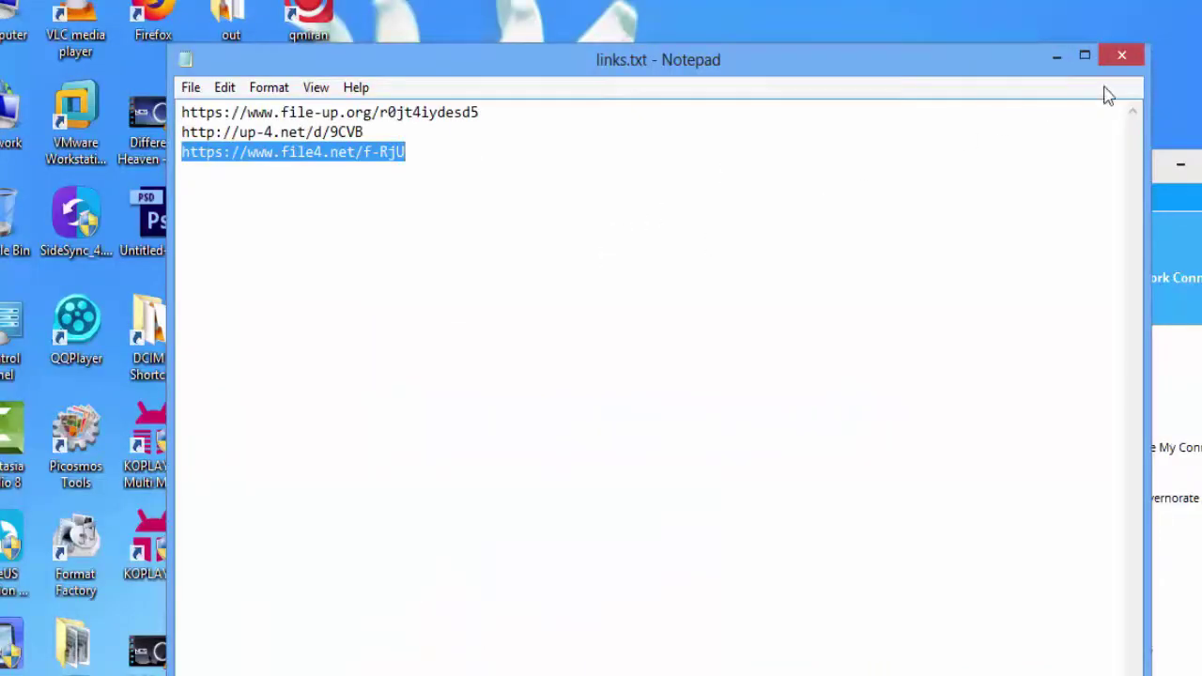
# Step: Close links.txt and the installer window, open البرامج > folder 2, and confirm stopping Connectify's hotspot
pyautogui.click(1121, 55)
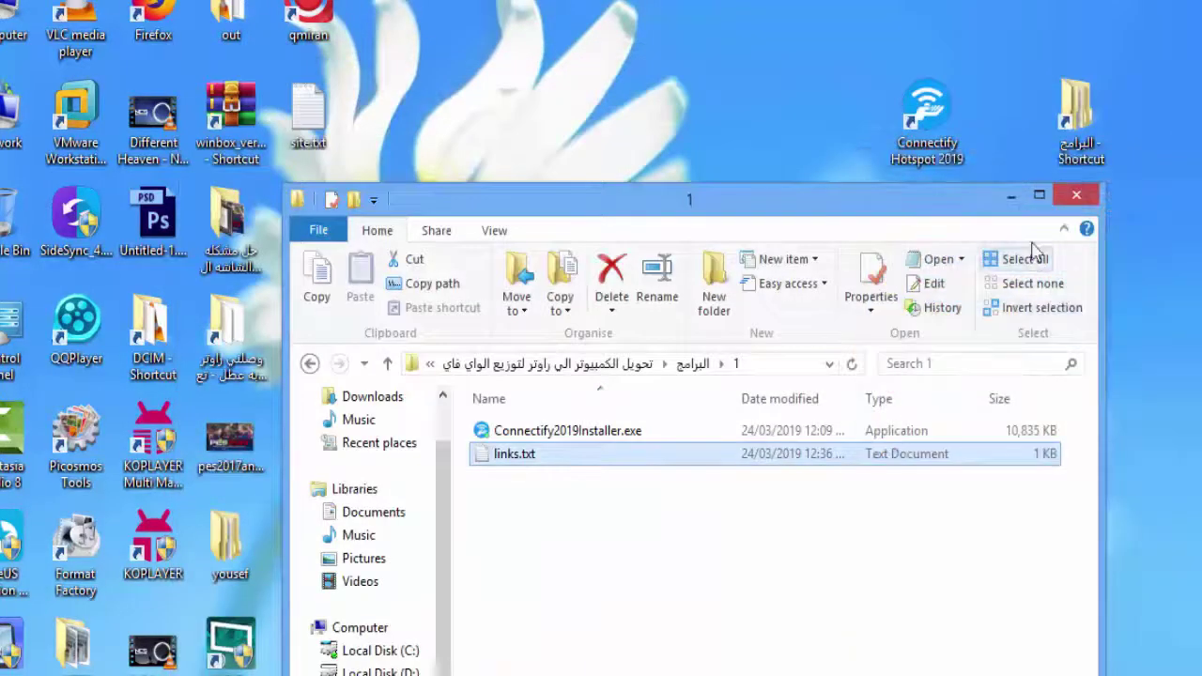
pyautogui.click(1076, 194)
pyautogui.doubleClick(1066, 136)
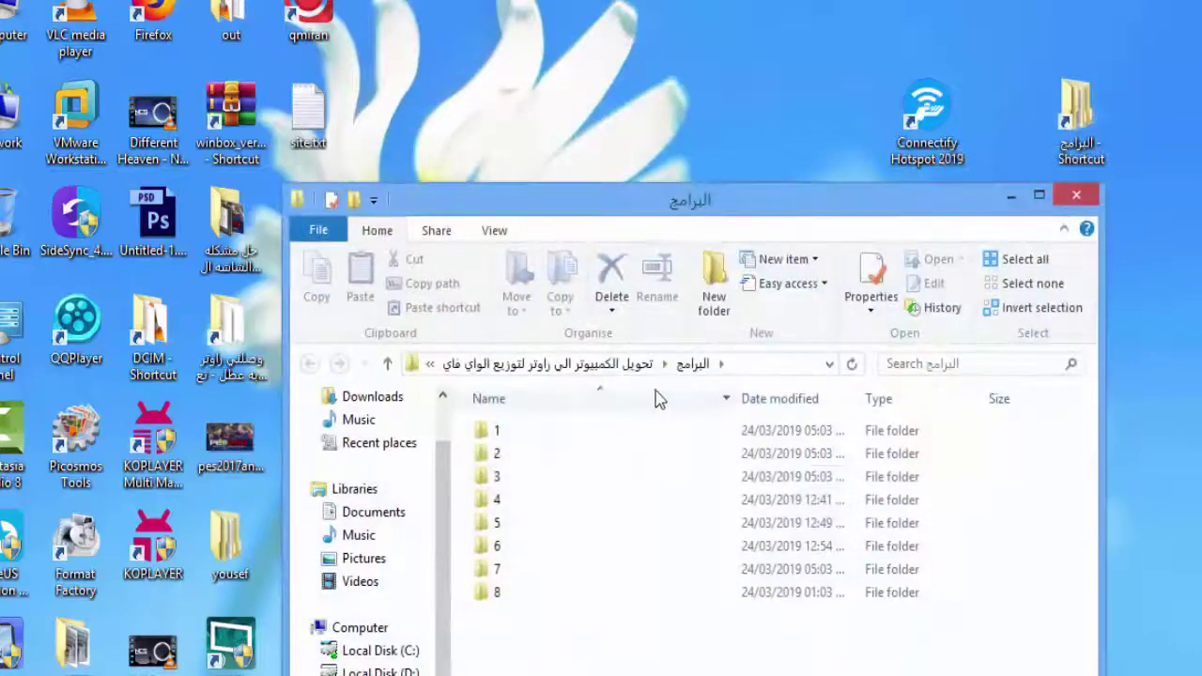
pyautogui.doubleClick(521, 452)
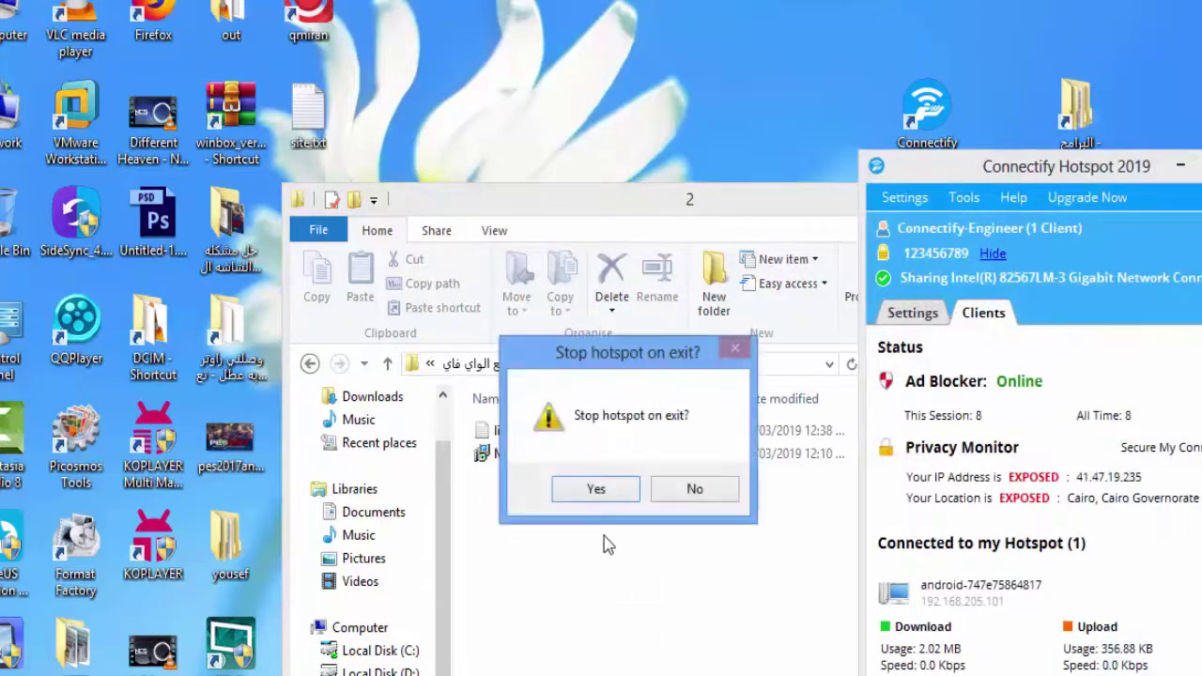
pyautogui.click(595, 489)
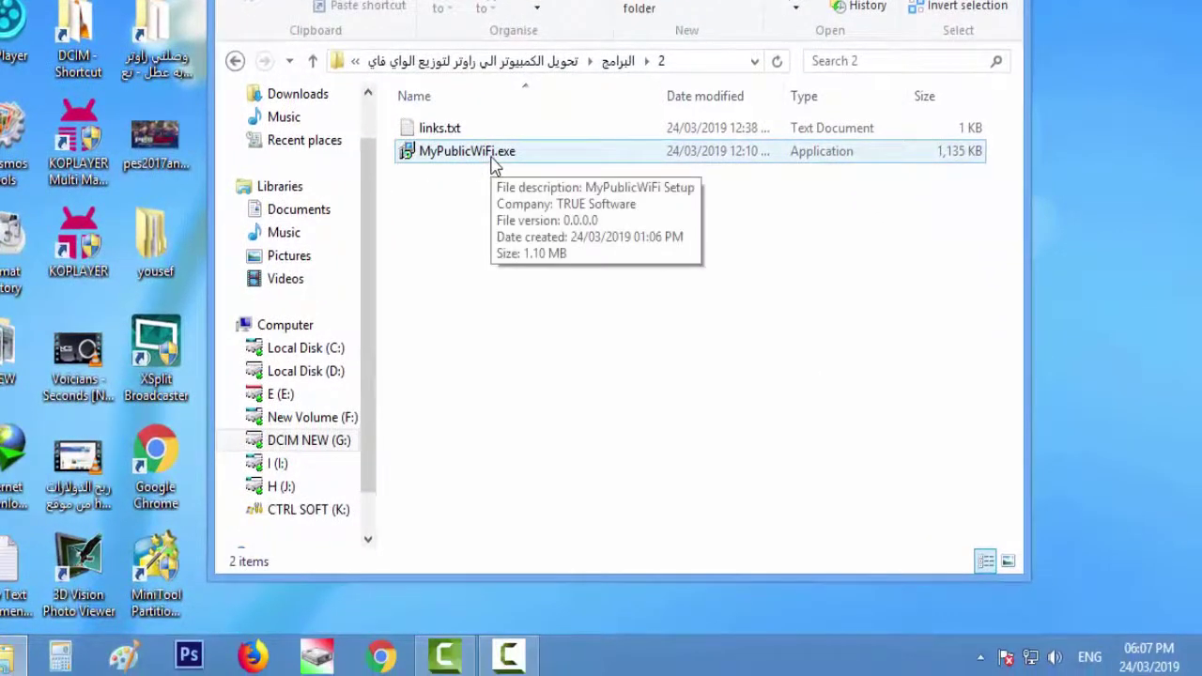
# Step: Try launching MyPublicWiFi.exe from folder 2 three times, dismissing each filename-syntax error
pyautogui.doubleClick(448, 153)
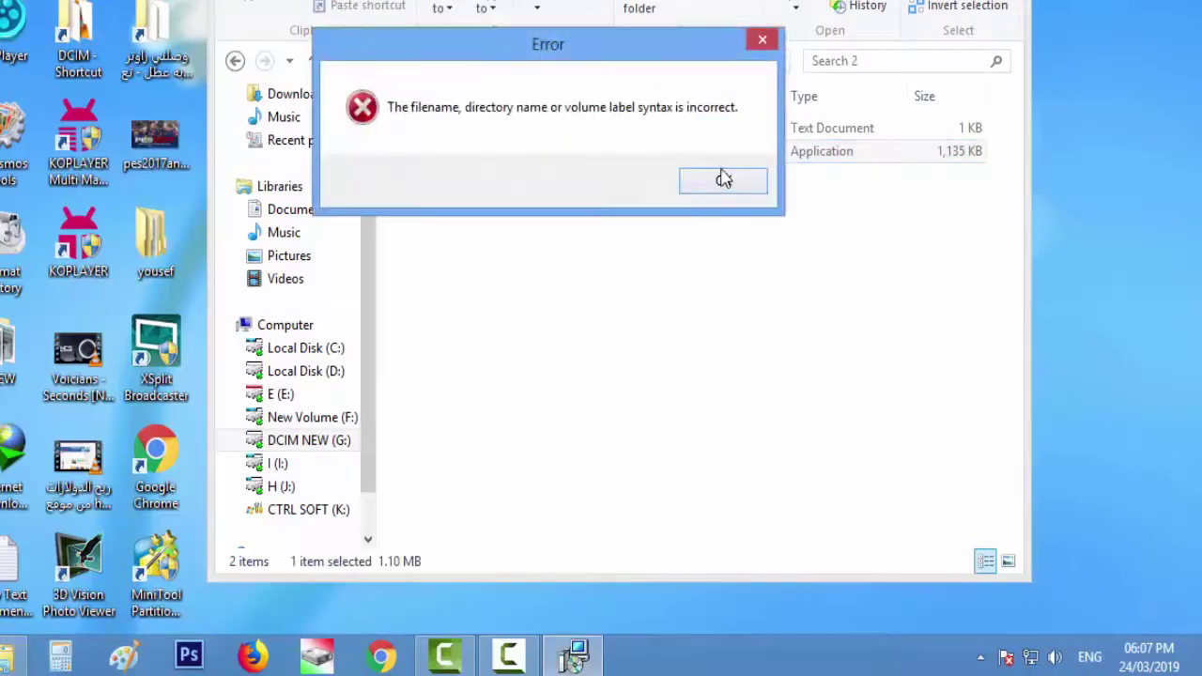
pyautogui.click(706, 178)
pyautogui.doubleClick(504, 172)
pyautogui.click(746, 194)
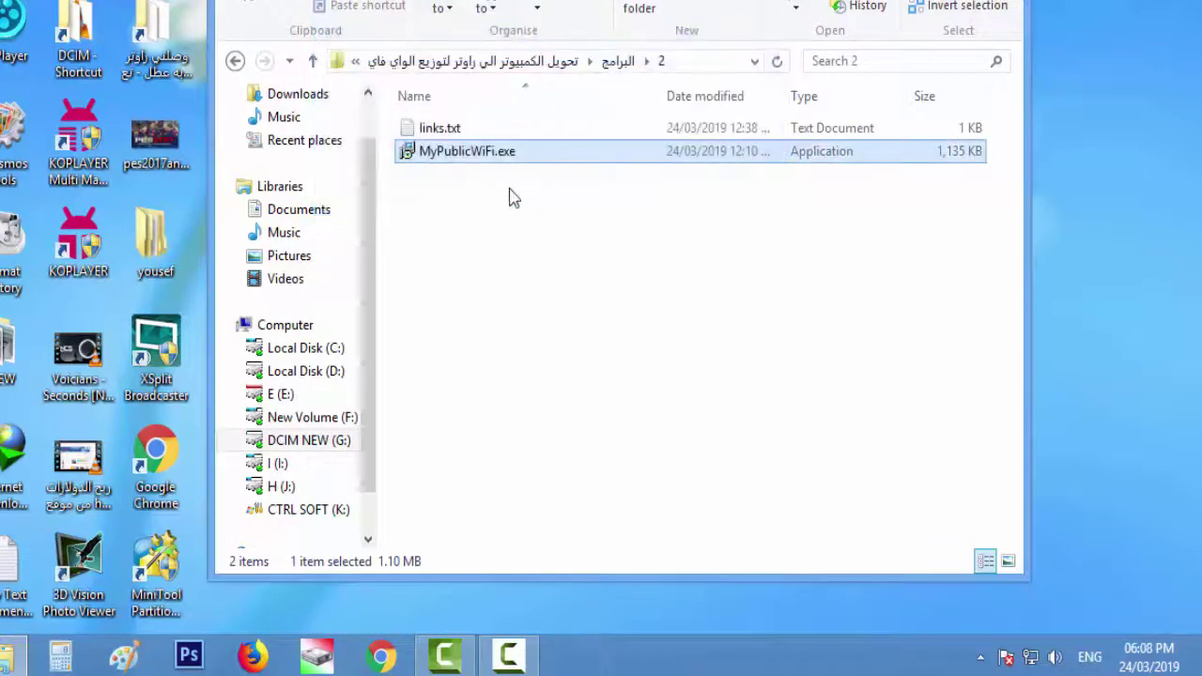
pyautogui.doubleClick(473, 154)
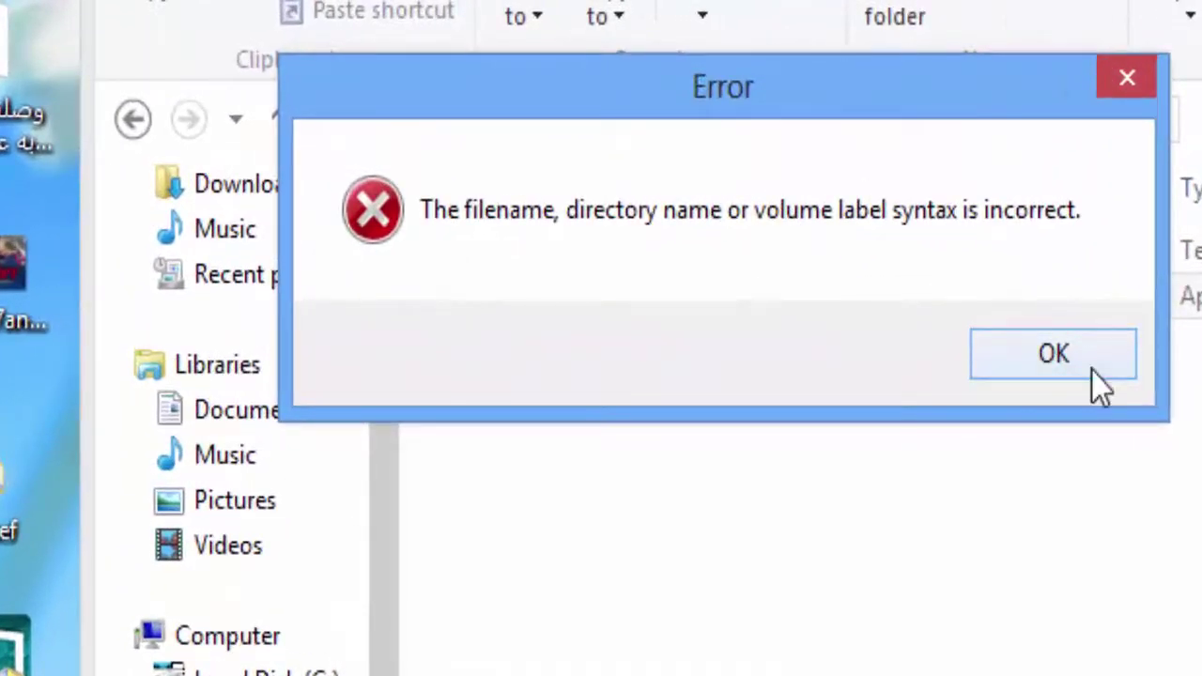
pyautogui.click(1091, 370)
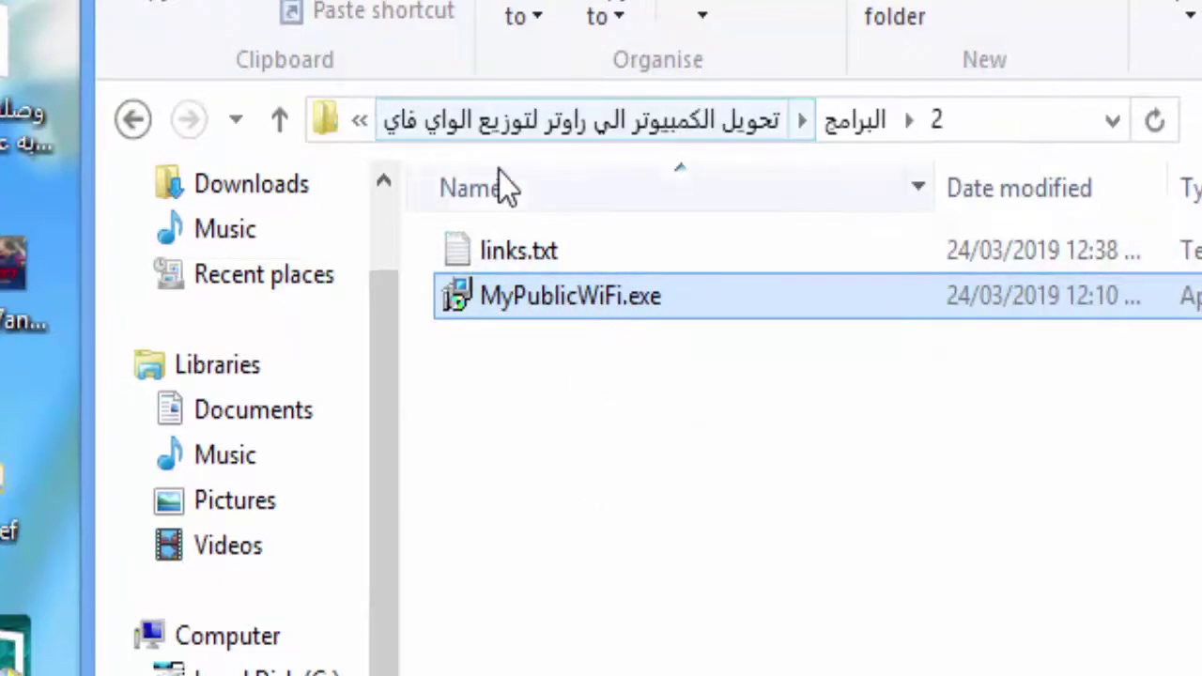
# Step: Copy MyPublicWiFi.exe and bring up the desktop's paste menu
pyautogui.rightClick(512, 300)
pyautogui.click(684, 422)
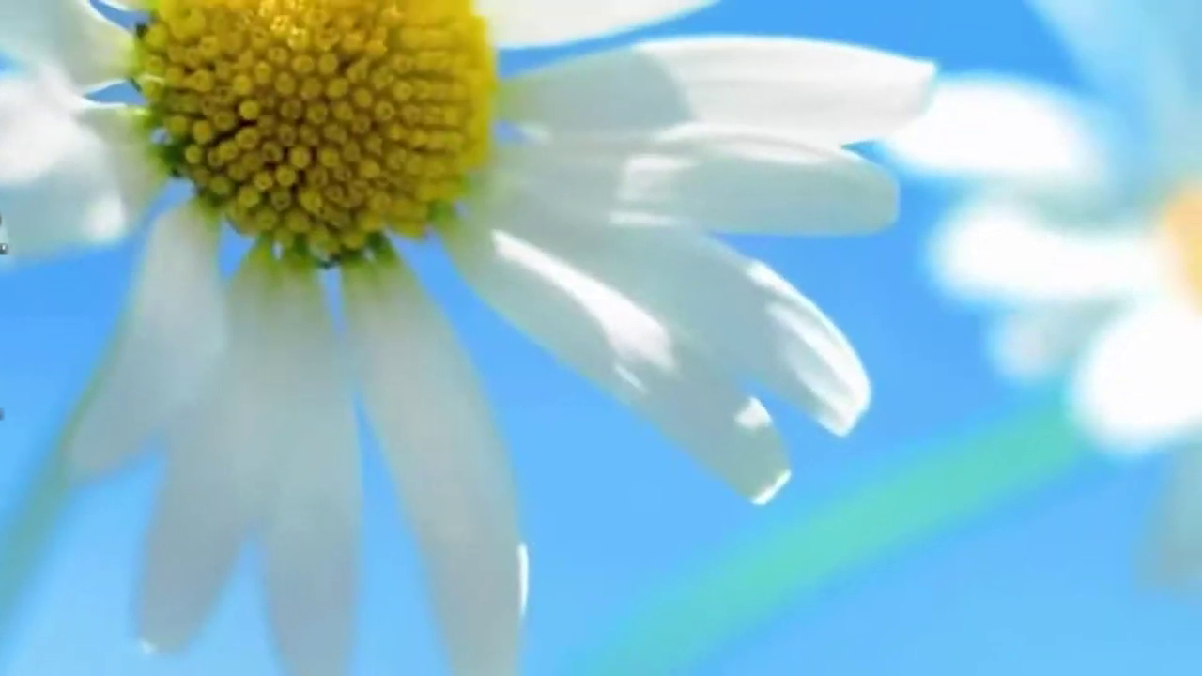
pyautogui.rightClick(451, 32)
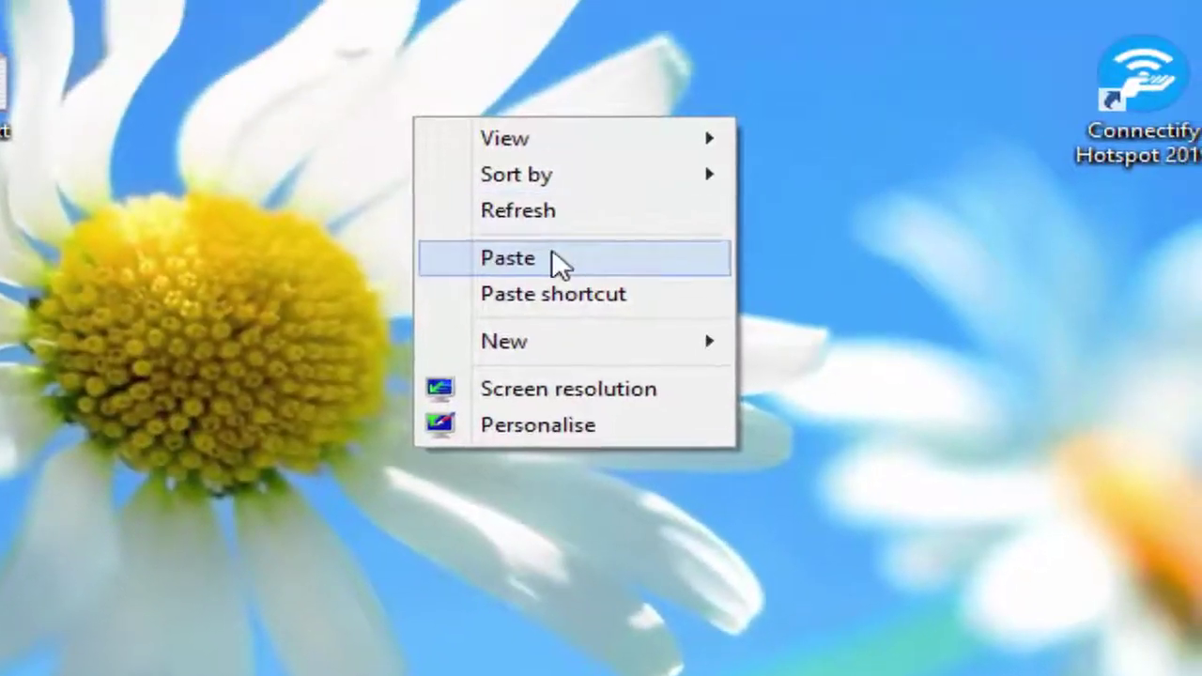
# Step: Paste MyPublicWiFi.exe onto the desktop beside Connectify and launch it
pyautogui.click(557, 261)
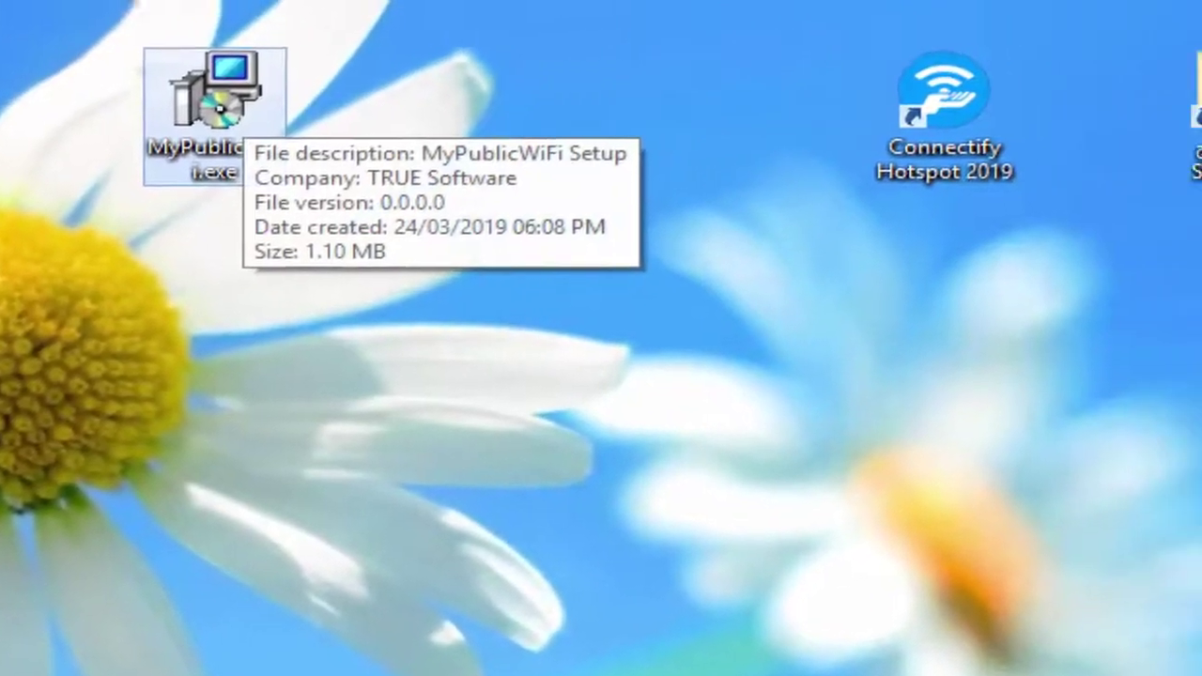
pyautogui.moveTo(437, 94); pyautogui.dragTo(1136, 308)
pyautogui.doubleClick(1117, 299)
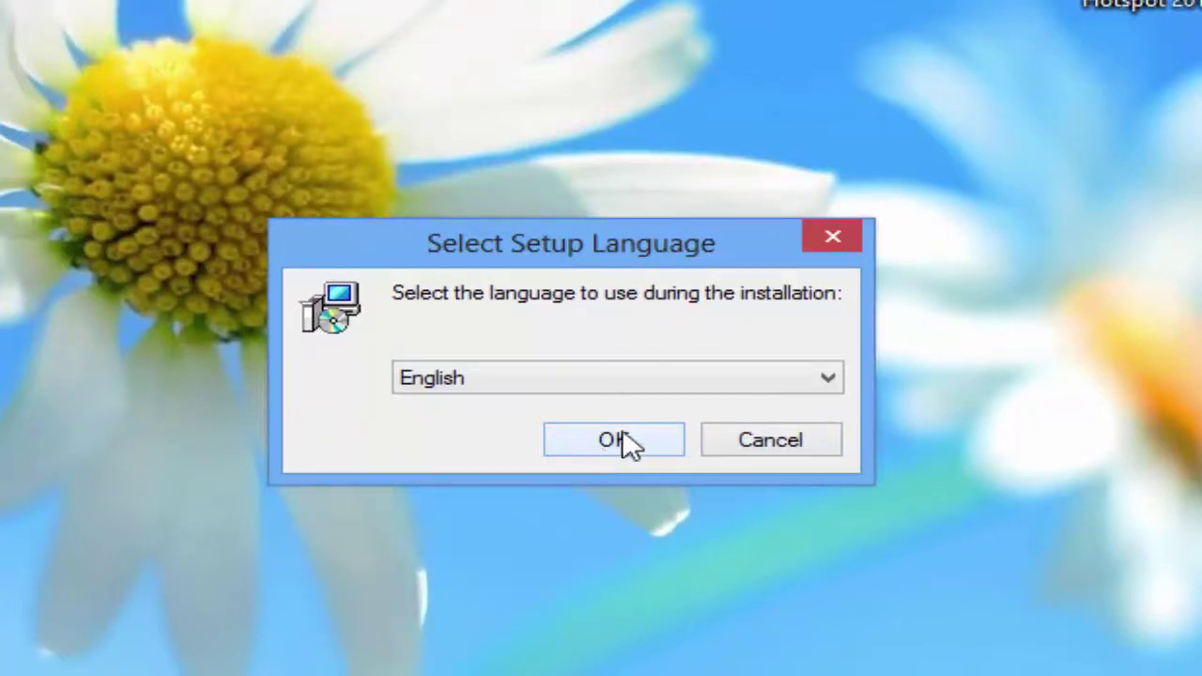
# Step: Install MyPublicWiFi in English with the Create a desktop icon task ticked
pyautogui.click(627, 445)
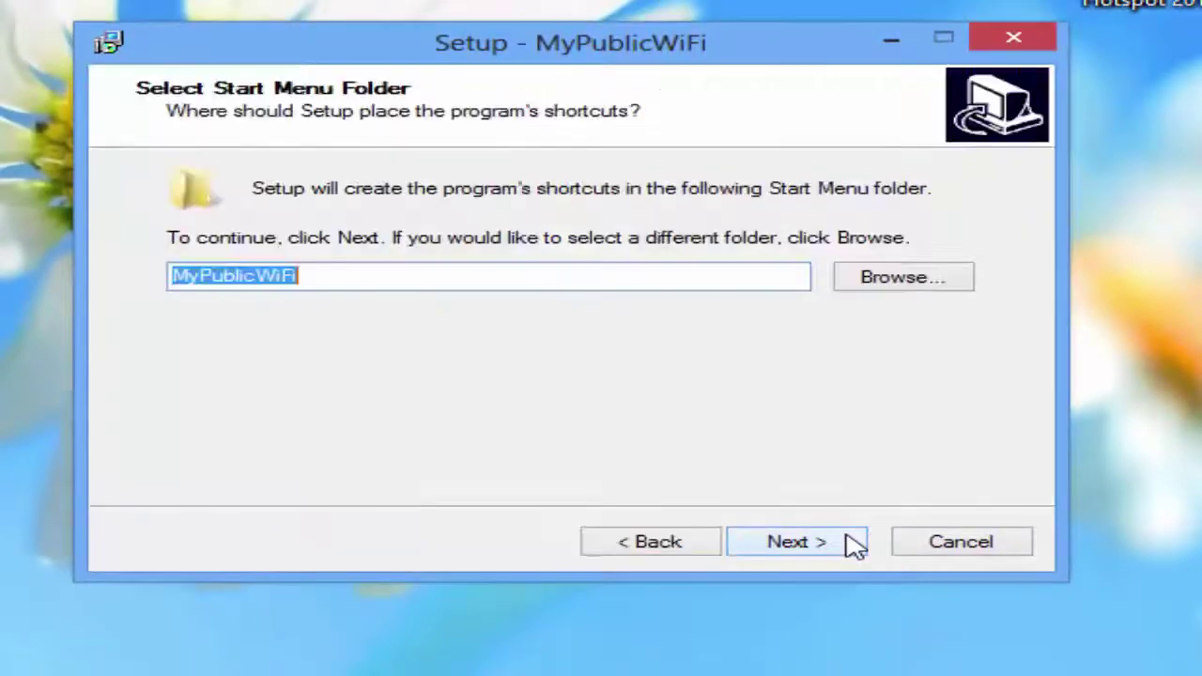
pyautogui.click(826, 542)
pyautogui.click(824, 542)
pyautogui.click(676, 550)
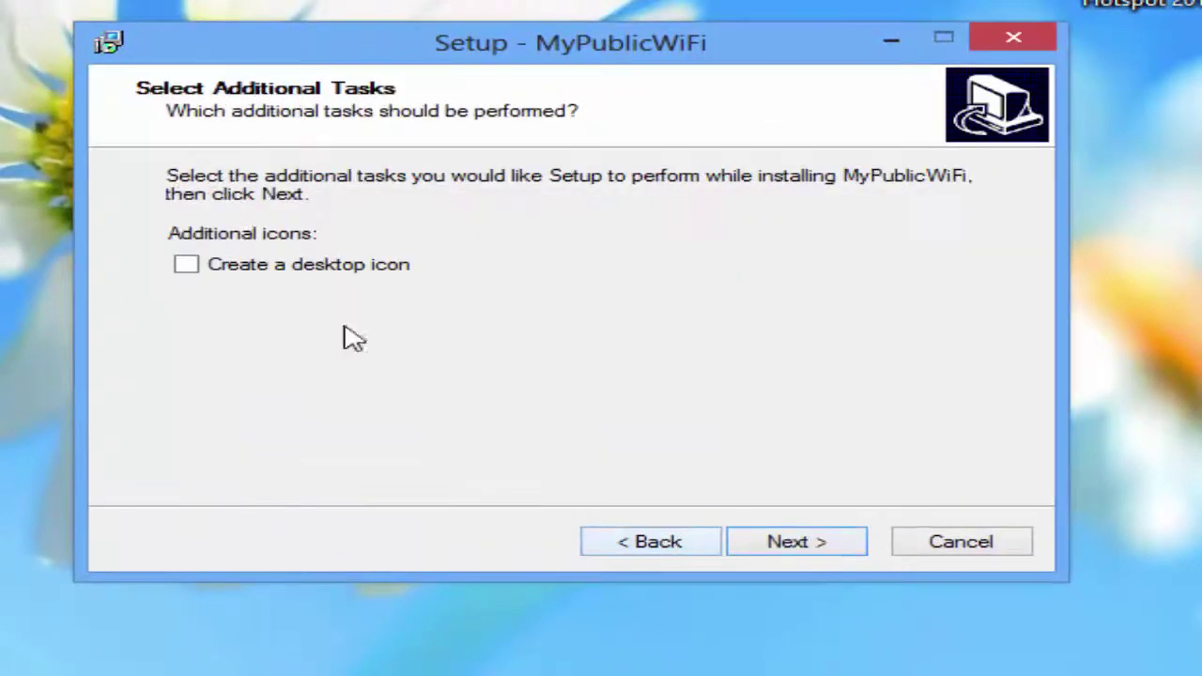
pyautogui.click(246, 264)
pyautogui.click(800, 553)
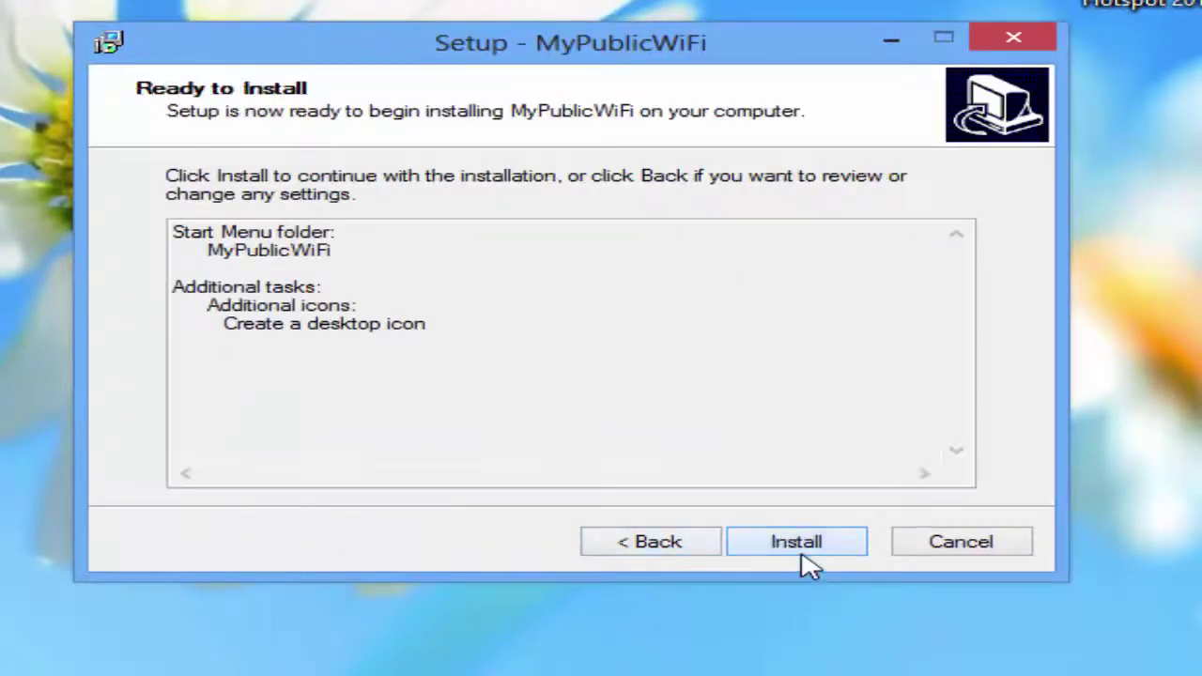
pyautogui.click(803, 554)
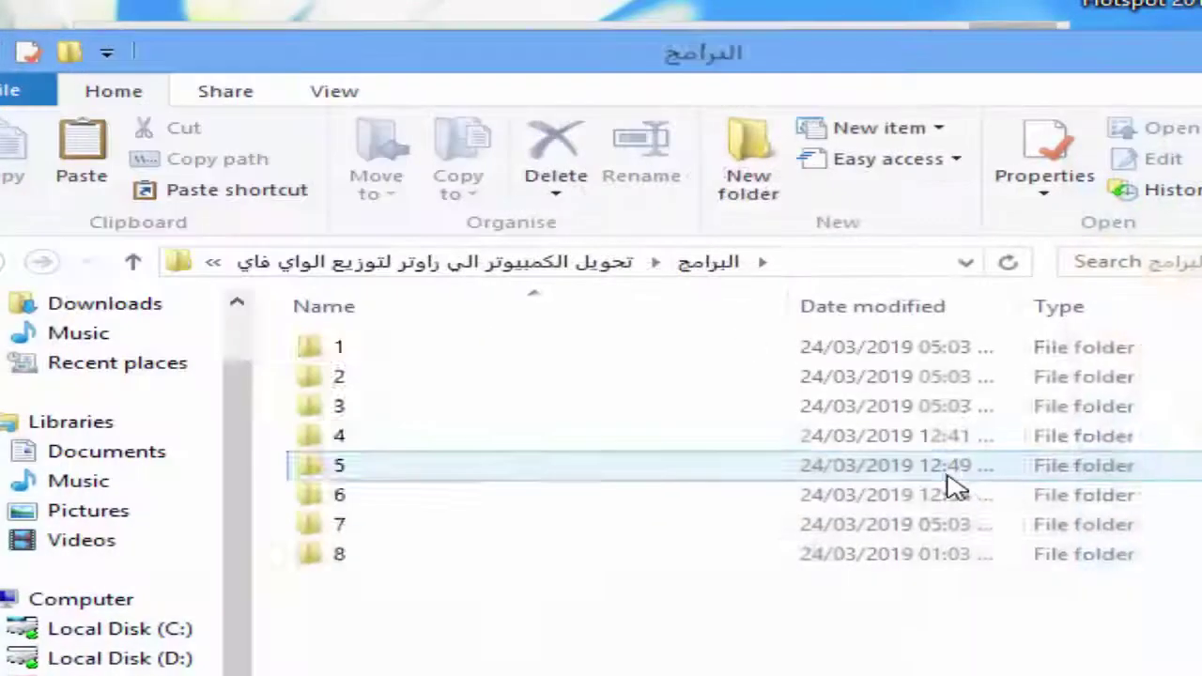
# Step: Look inside folders 6, 5 and 4 of البرامج, returning up after each
pyautogui.doubleClick(946, 491)
pyautogui.click(150, 263)
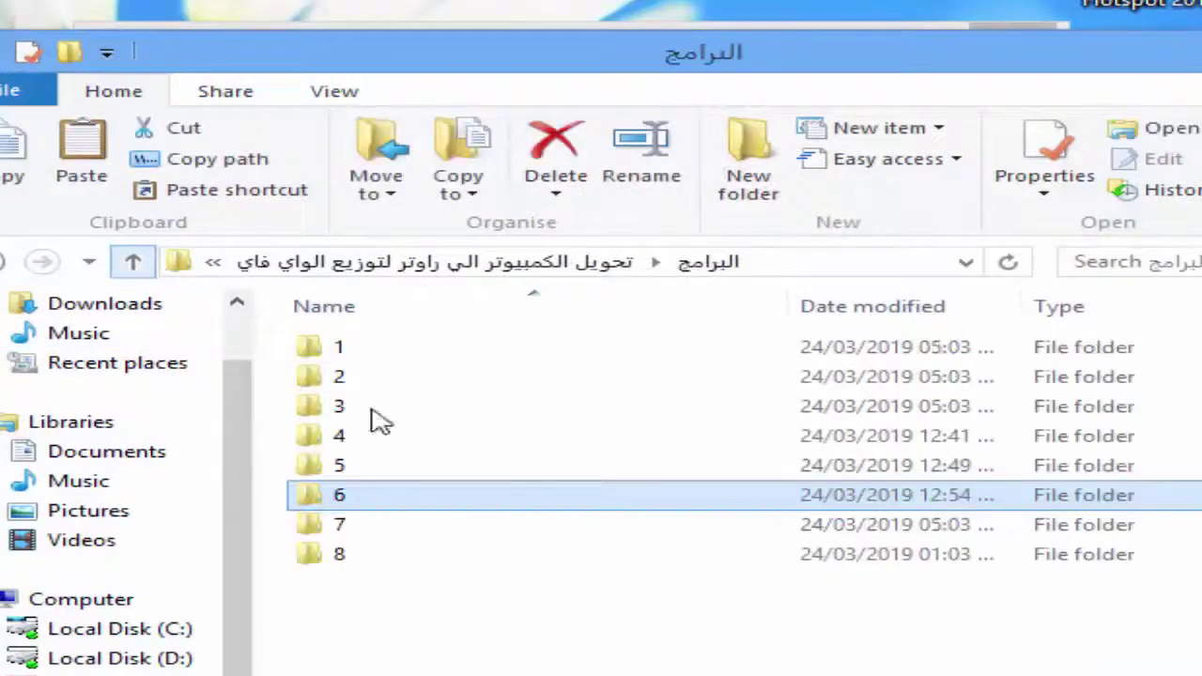
pyautogui.doubleClick(397, 474)
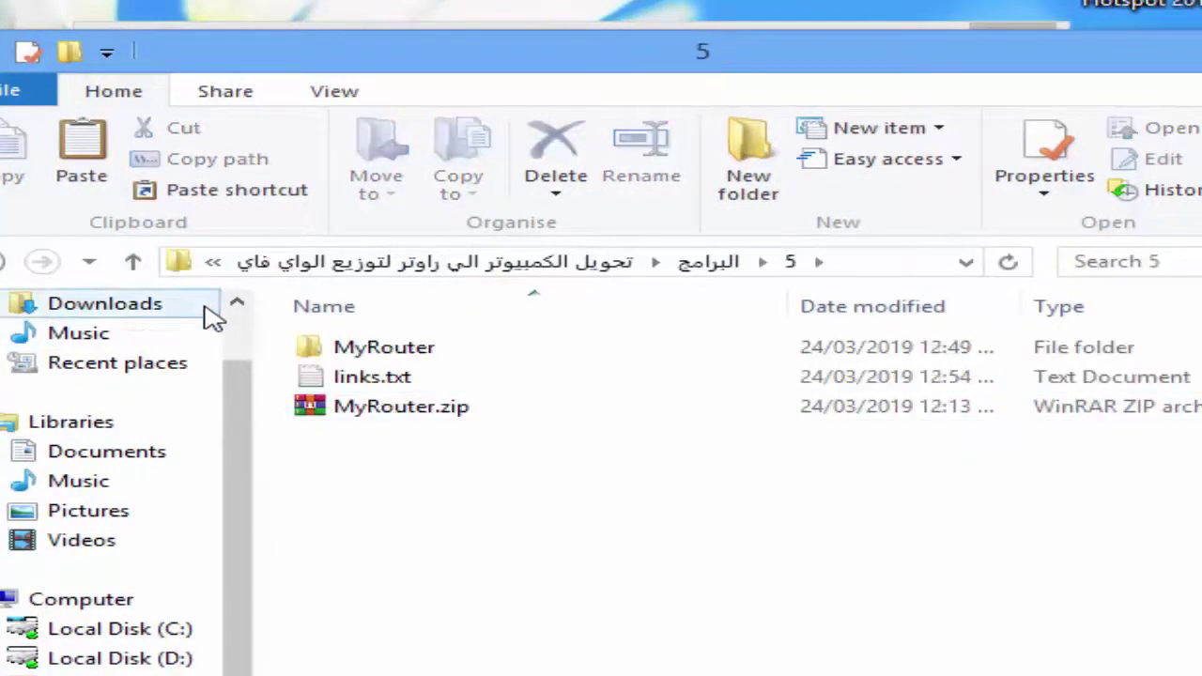
pyautogui.click(132, 263)
pyautogui.doubleClick(365, 438)
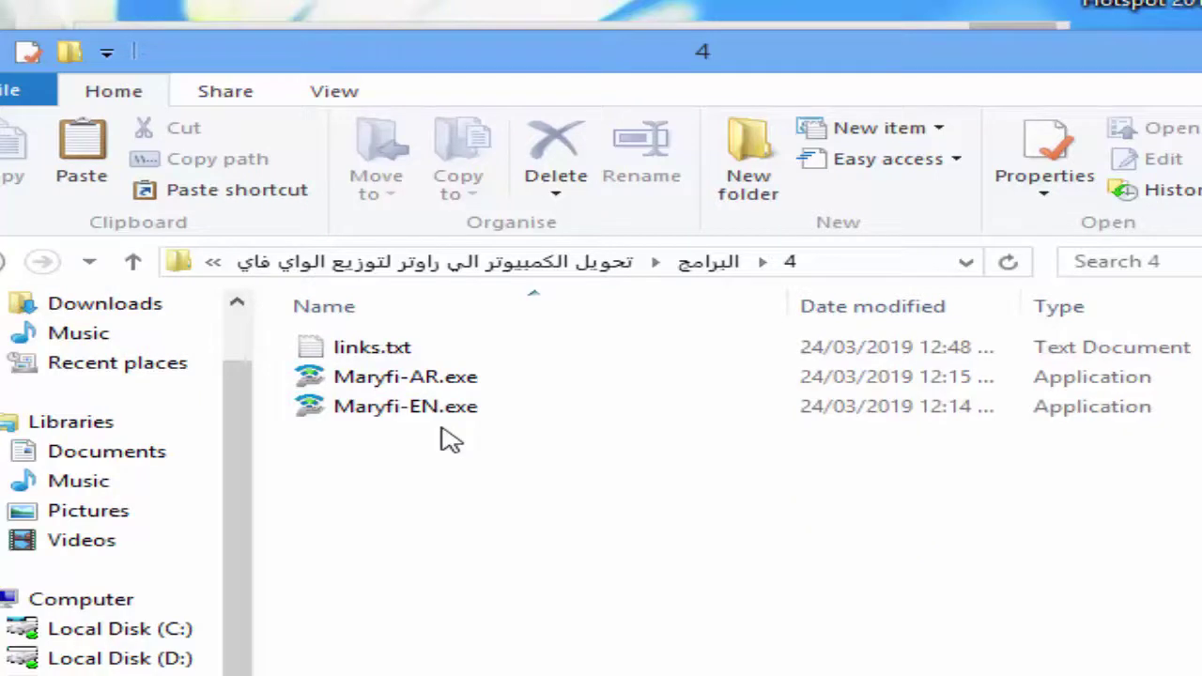
pyautogui.click(133, 262)
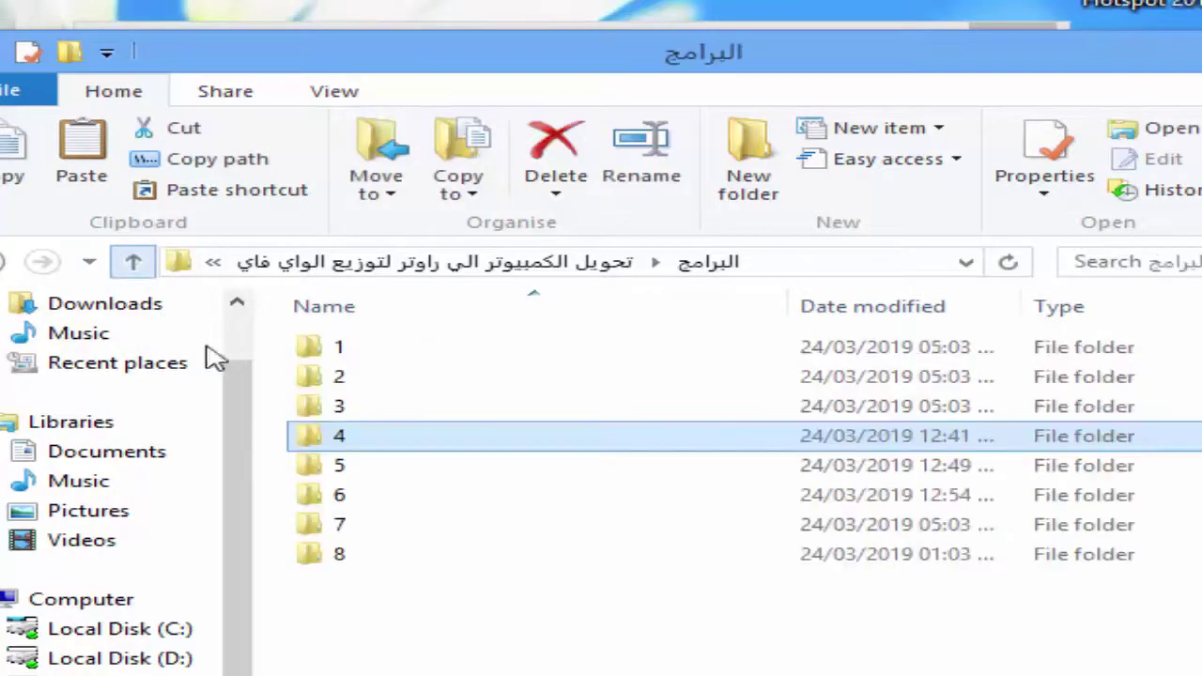
# Step: Run WiFiHotspot_Setup.exe from folder 3 to install Baidu WiFi Hotspot
pyautogui.doubleClick(340, 407)
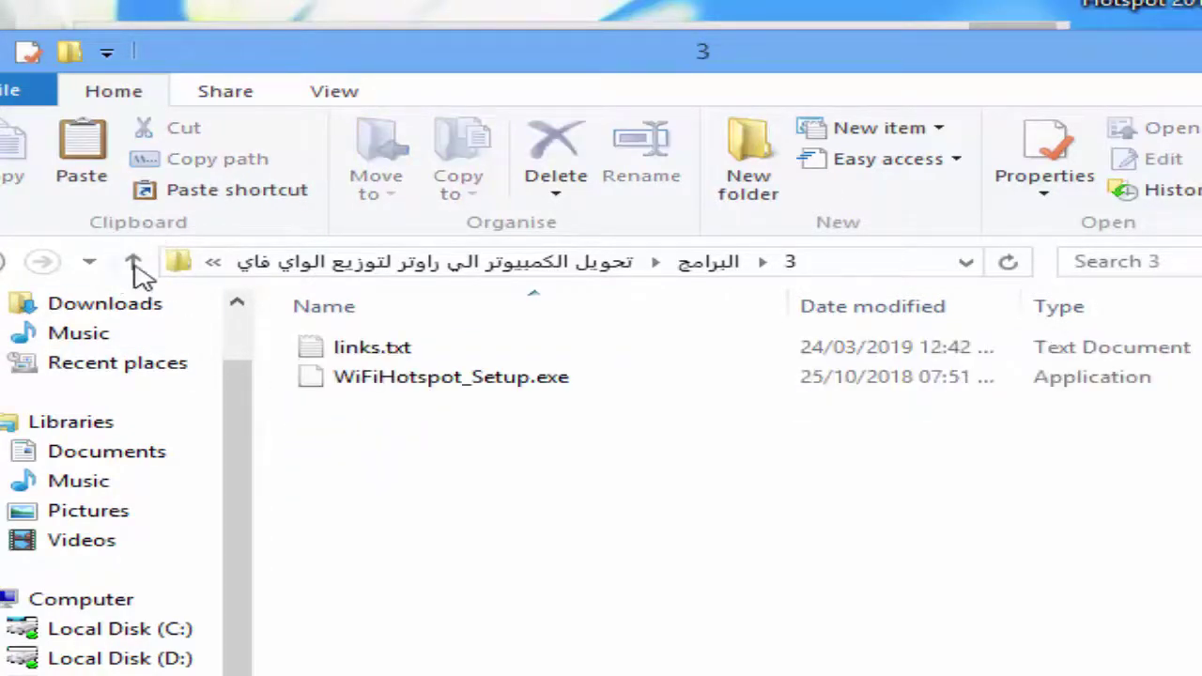
pyautogui.click(413, 387)
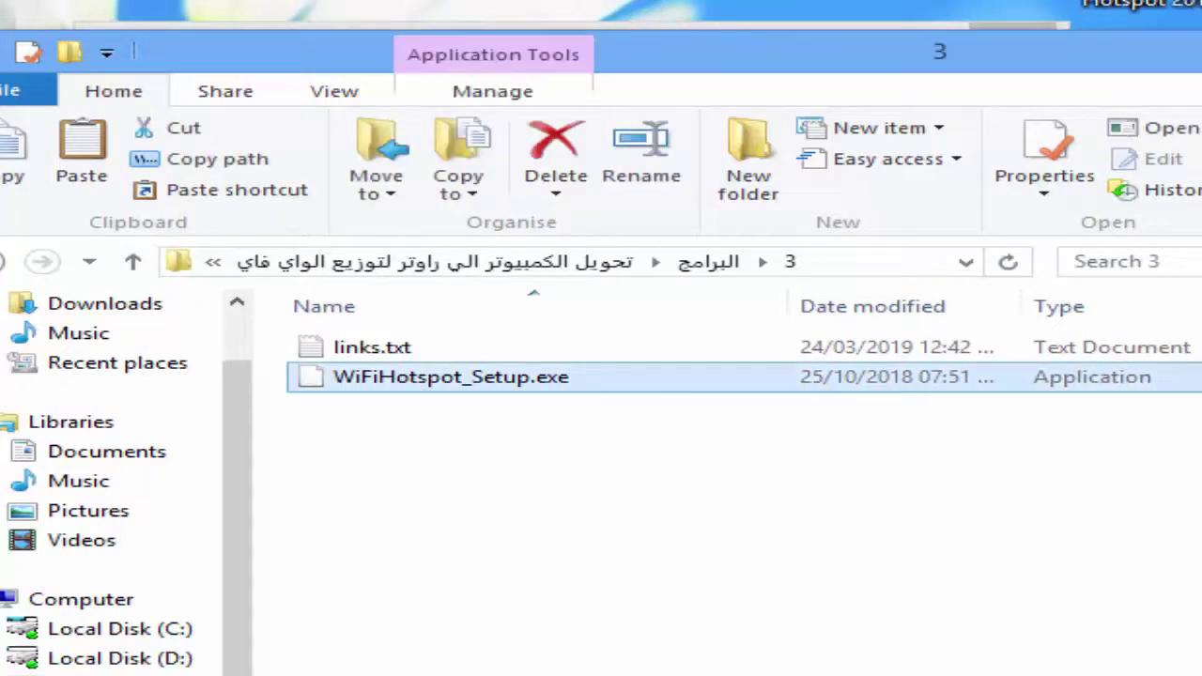
pyautogui.press('Return')
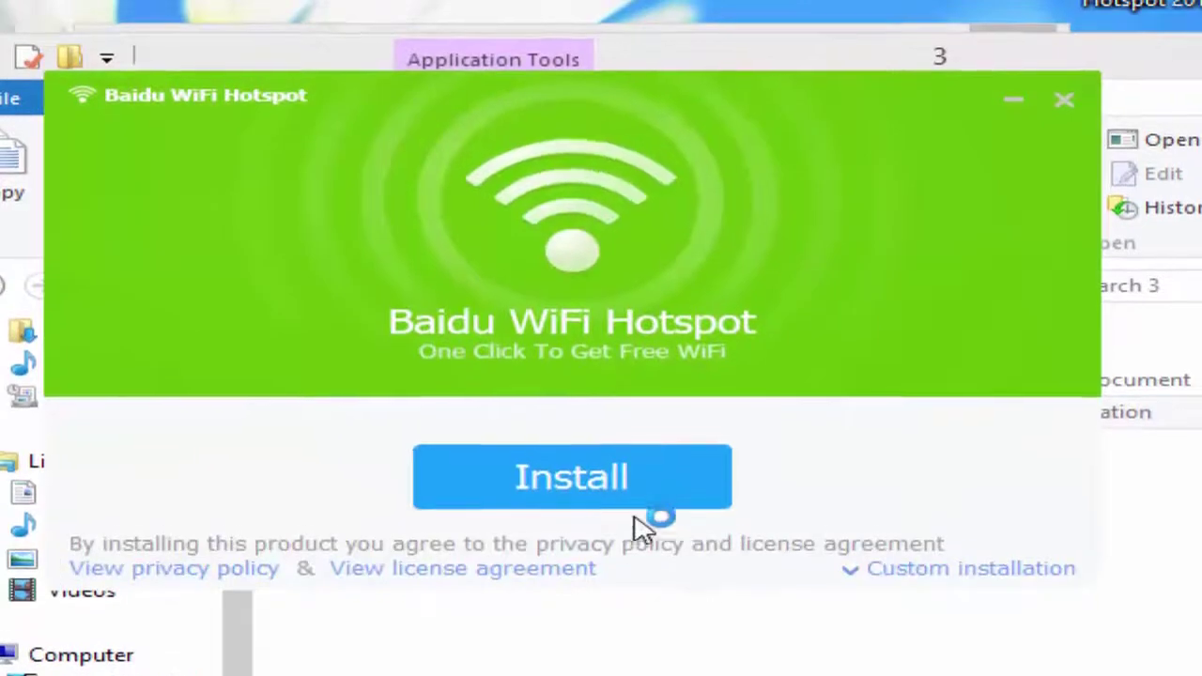
pyautogui.click(619, 481)
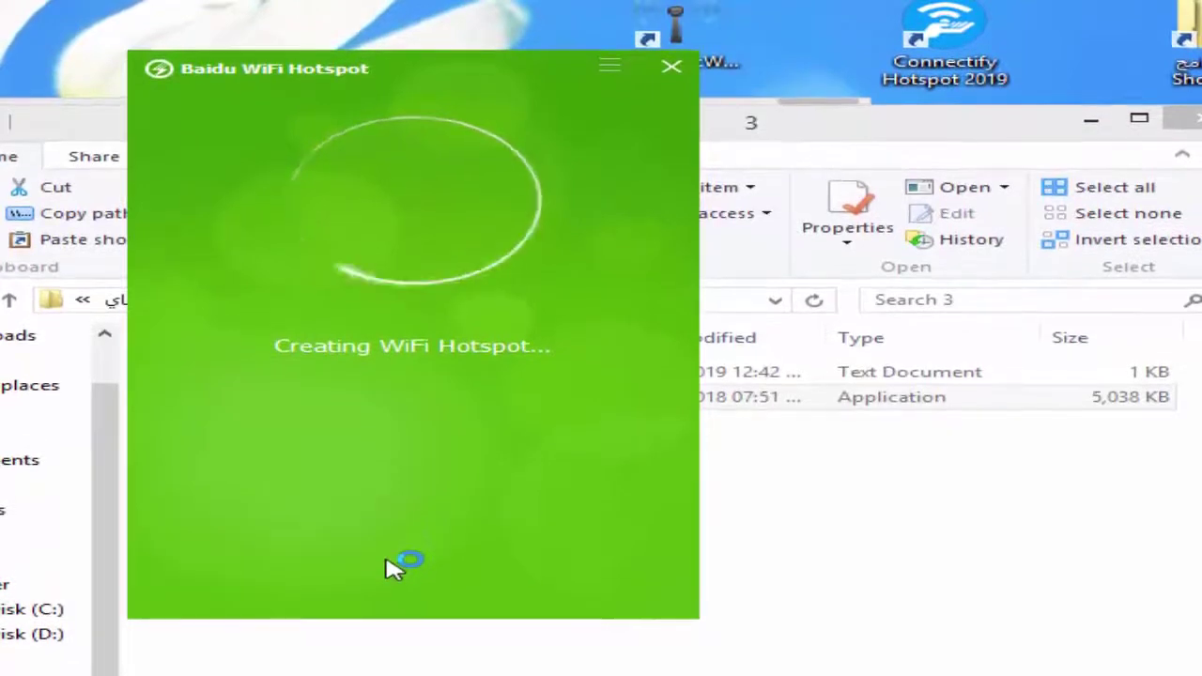
# Step: Rename the Baidu hotspot network from PC-Faster-1410 to Engineer and save it
pyautogui.moveTo(451, 449)
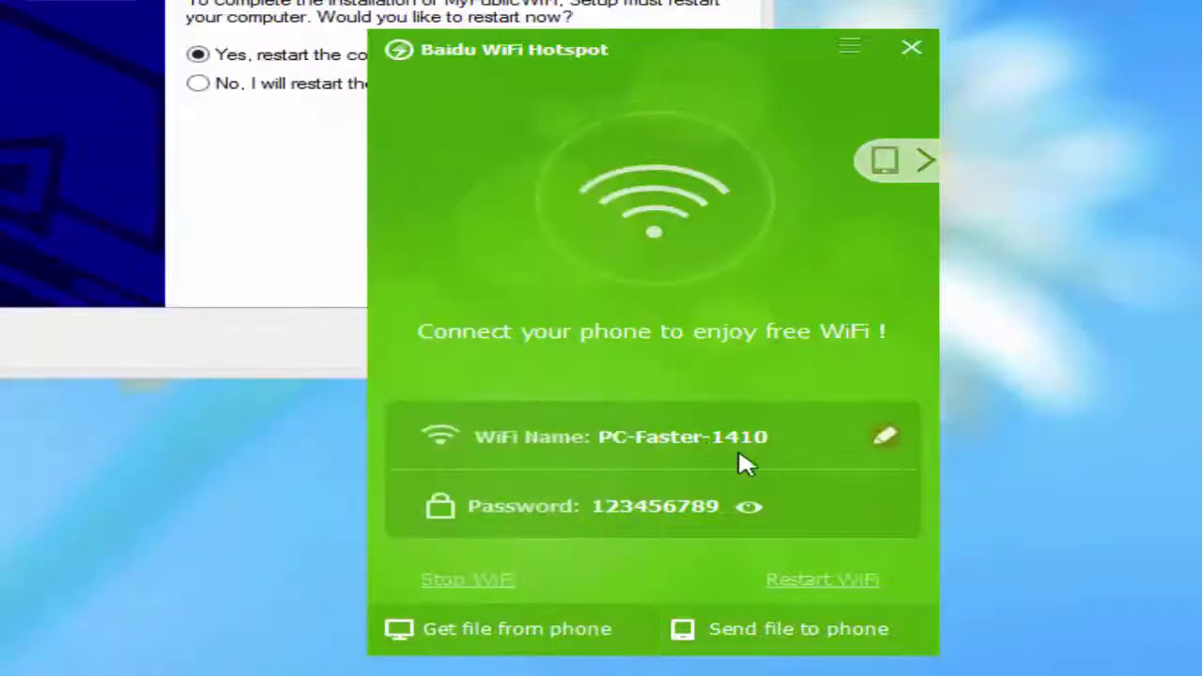
pyautogui.click(884, 436)
pyautogui.moveTo(731, 262); pyautogui.dragTo(291, 263)
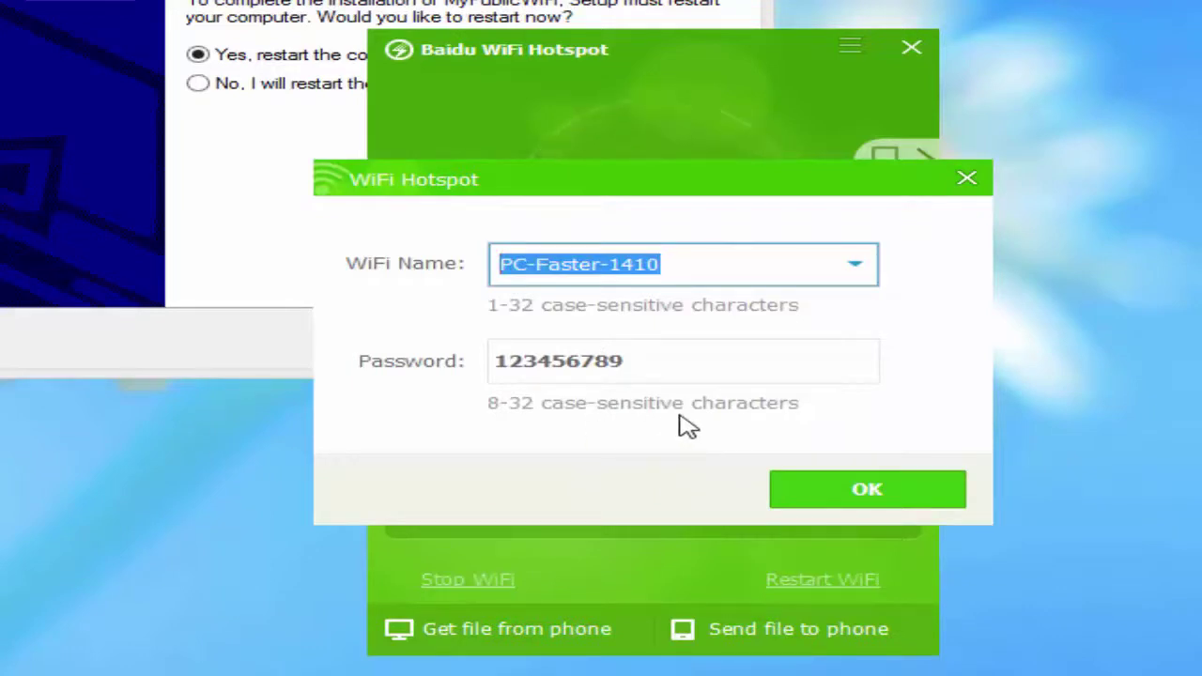
pyautogui.write('Engineer')
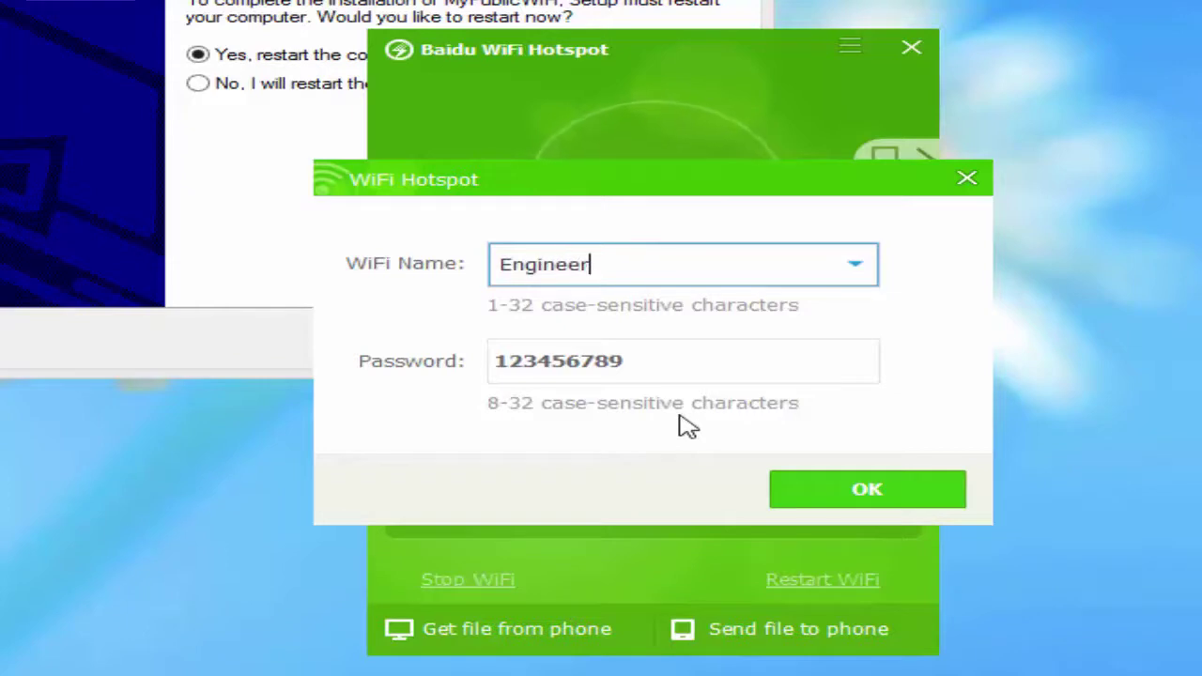
pyautogui.click(853, 498)
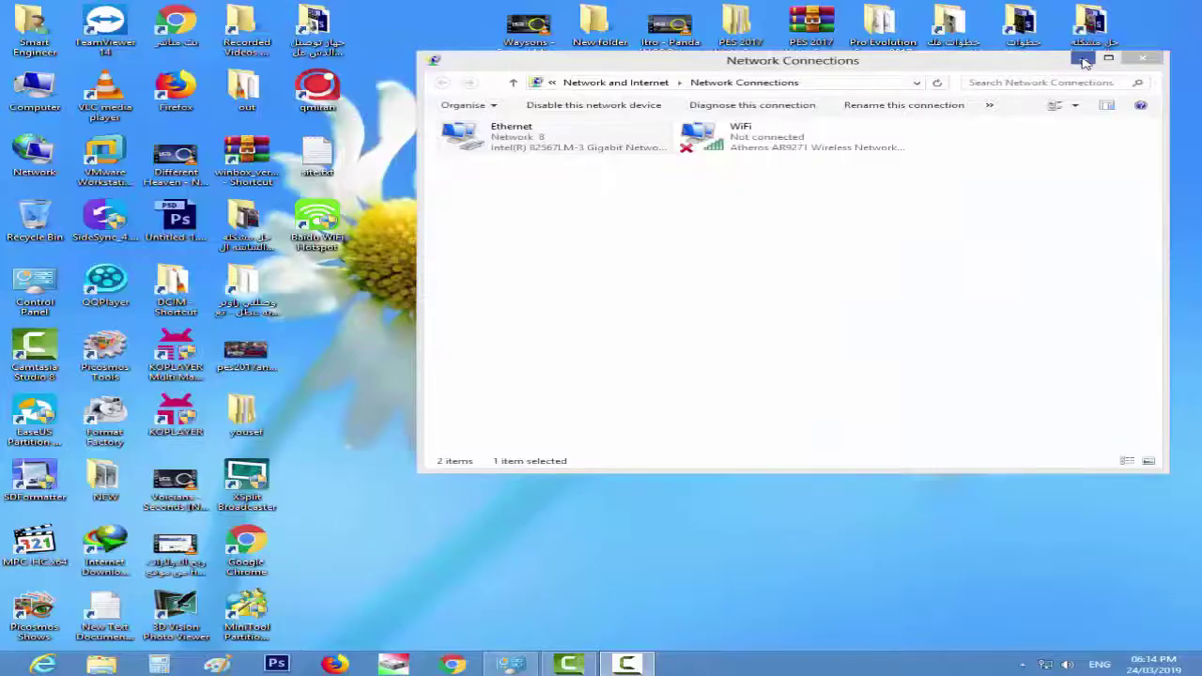
# Step: Minimize Network Connections and start MyPublicWiFi as administrator after its rights warning
pyautogui.click(1082, 60)
pyautogui.doubleClick(759, 158)
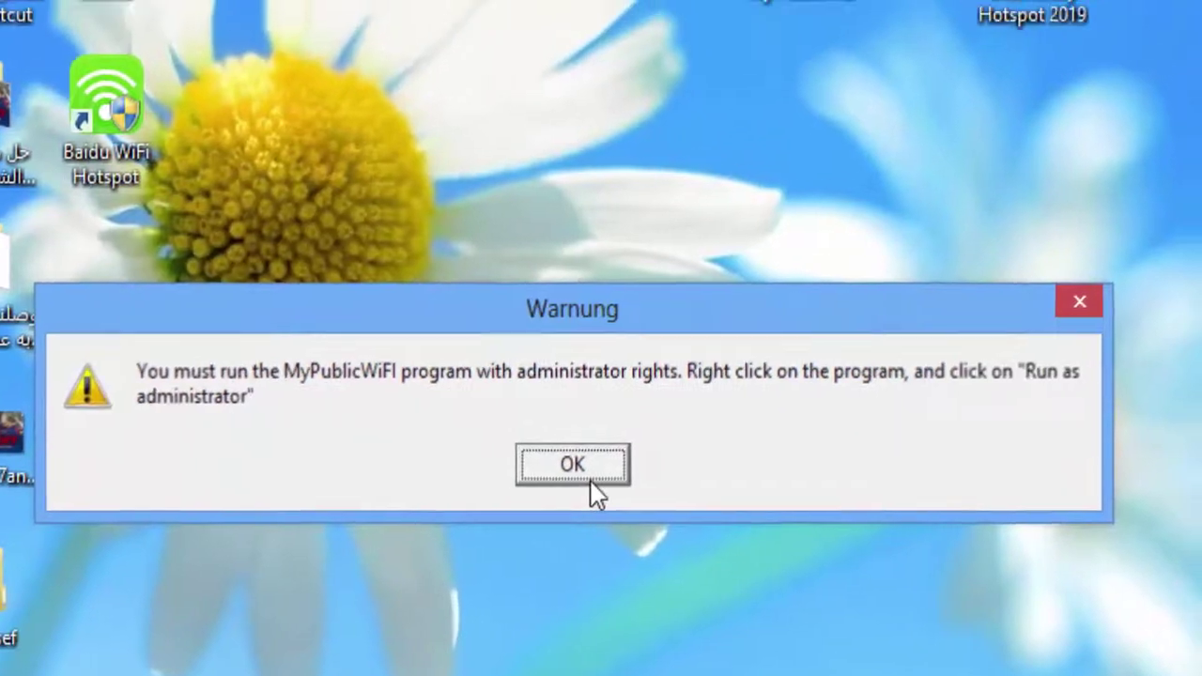
pyautogui.click(614, 444)
pyautogui.rightClick(669, 119)
pyautogui.click(787, 242)
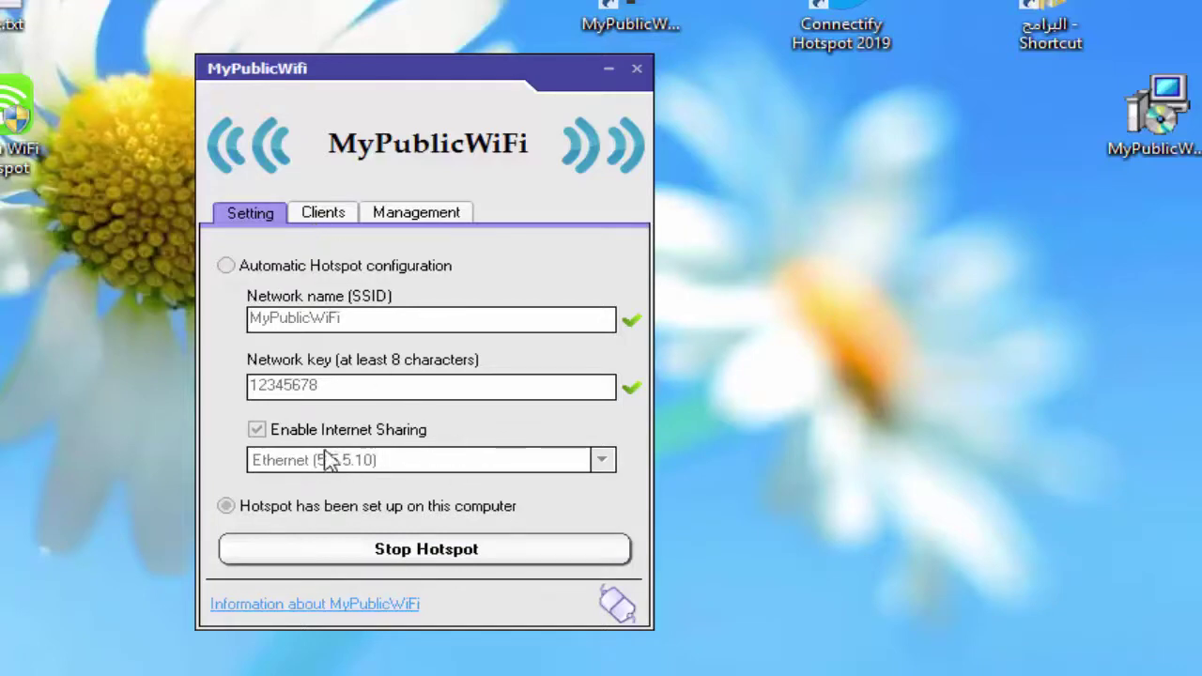
# Step: Stop the running MyPublicWiFi hotspot and switch to Automatic Hotspot configuration
pyautogui.click(440, 558)
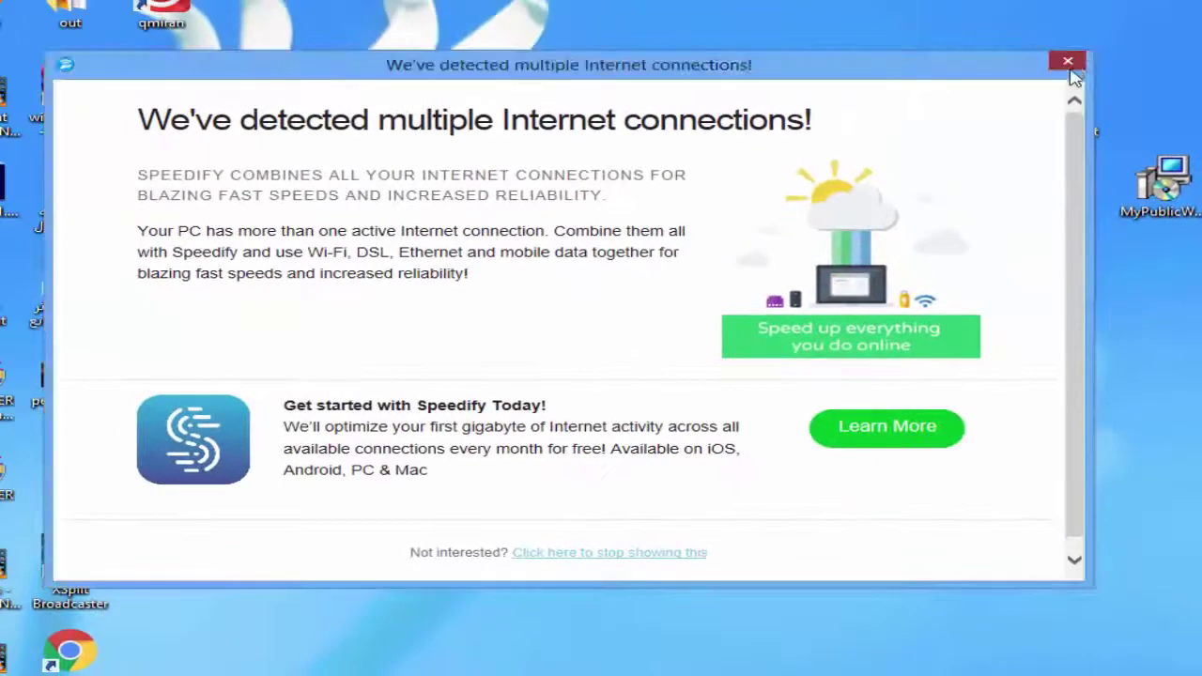
pyautogui.click(1066, 60)
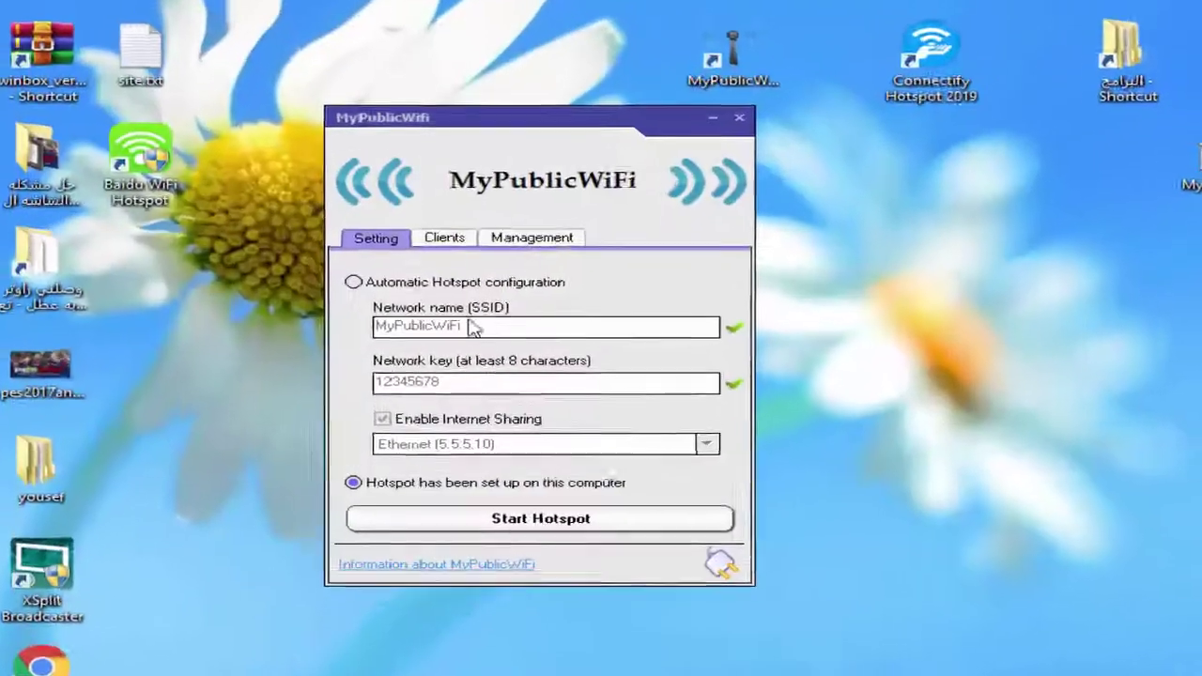
pyautogui.click(354, 286)
# Step: Rename the network to Eng, enter a new nine-digit network key, and set up the hotspot
pyautogui.moveTo(494, 334); pyautogui.dragTo(163, 328)
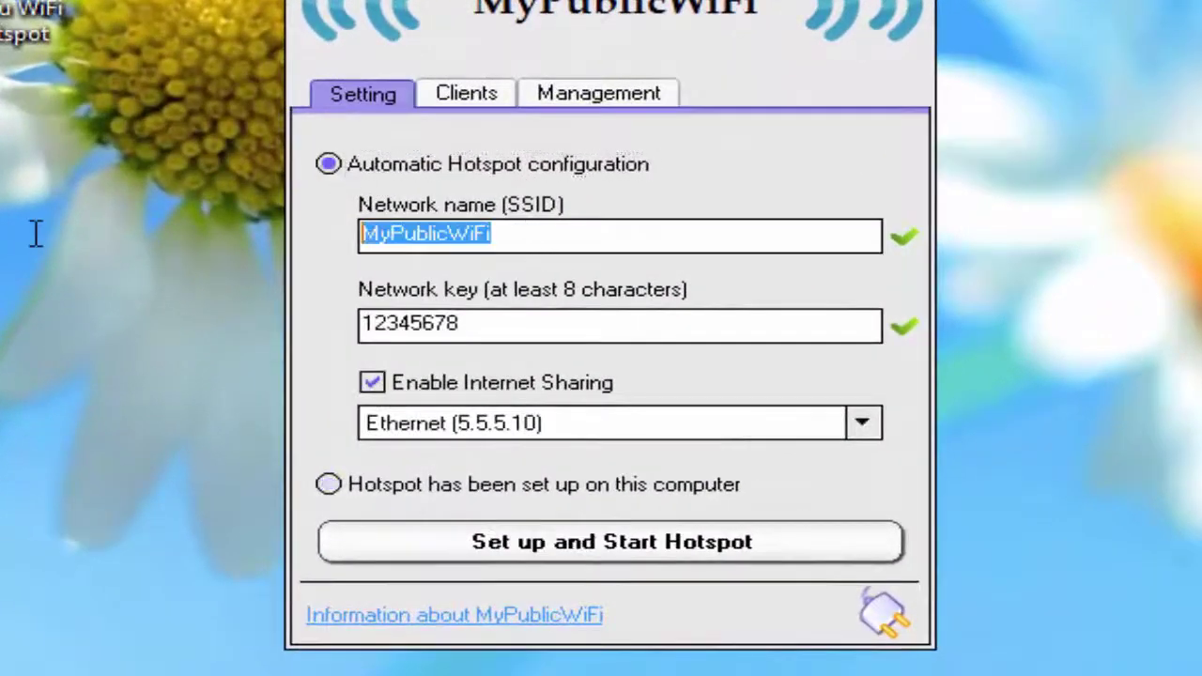
pyautogui.press('BackSpace')
pyautogui.write('joghjuhjo')
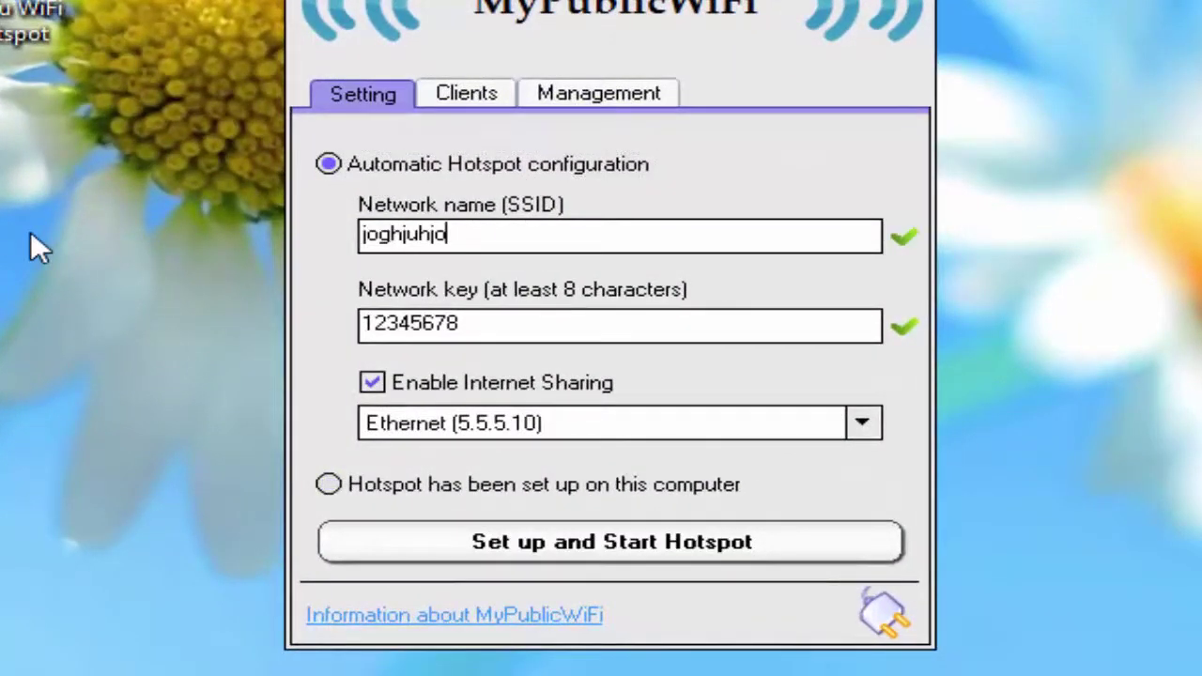
pyautogui.press('BackSpace')
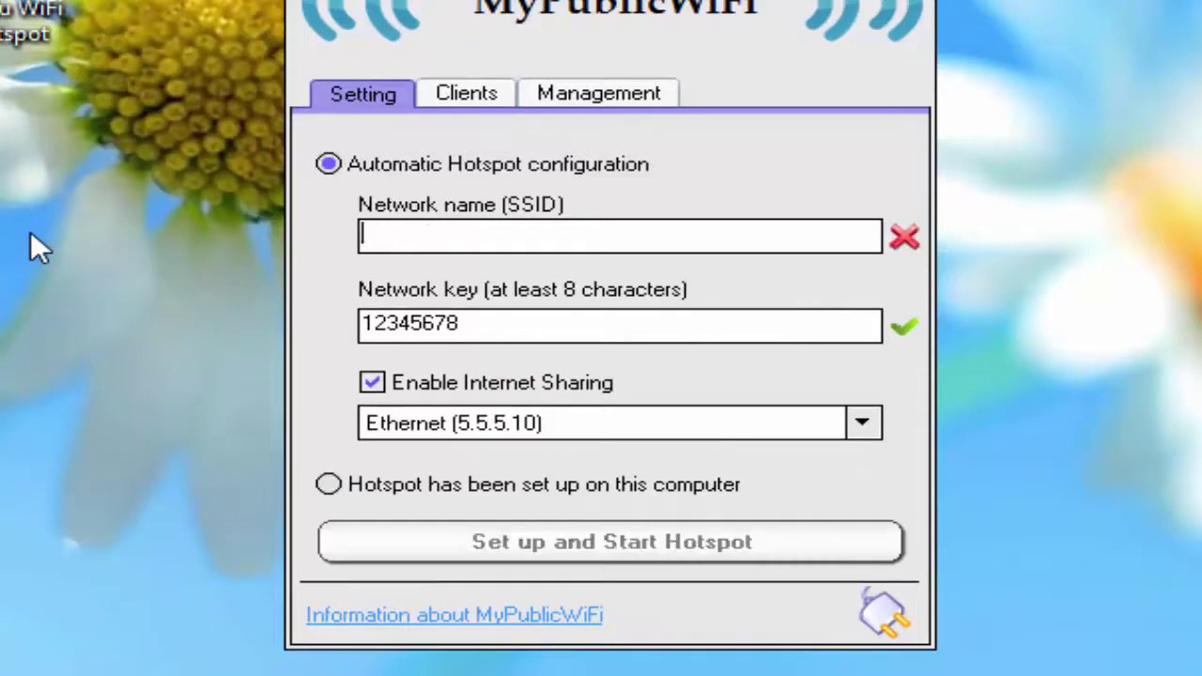
pyautogui.write('Eng')
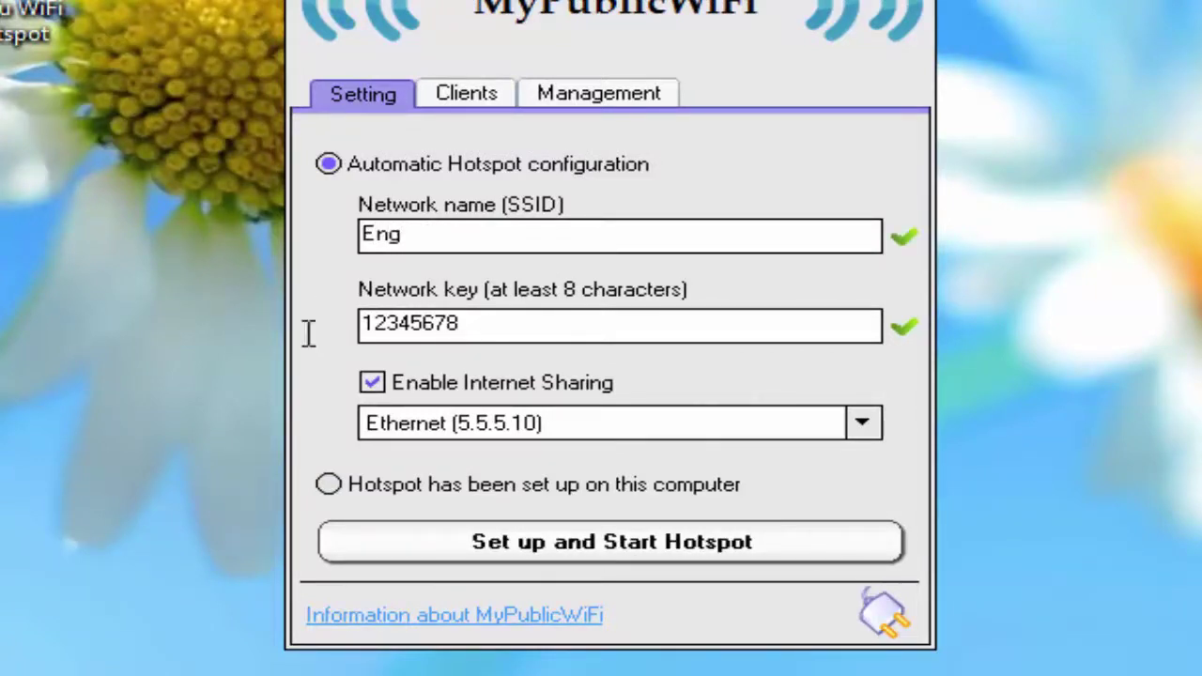
pyautogui.press('Tab')
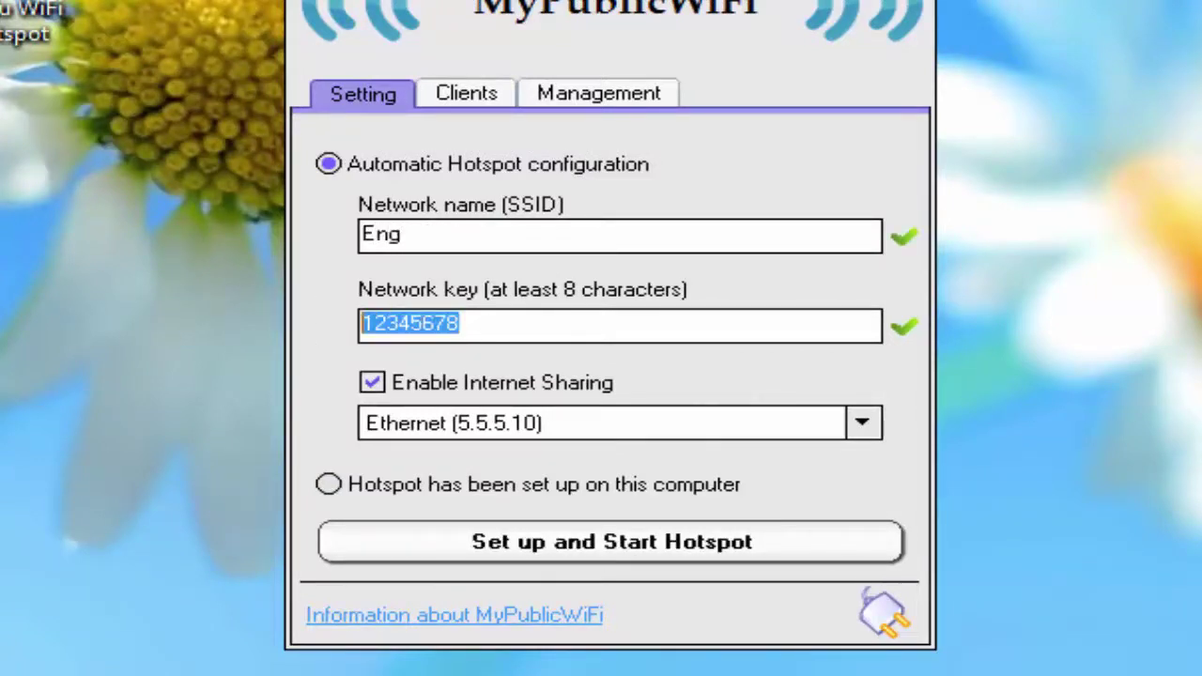
pyautogui.write('123456789')
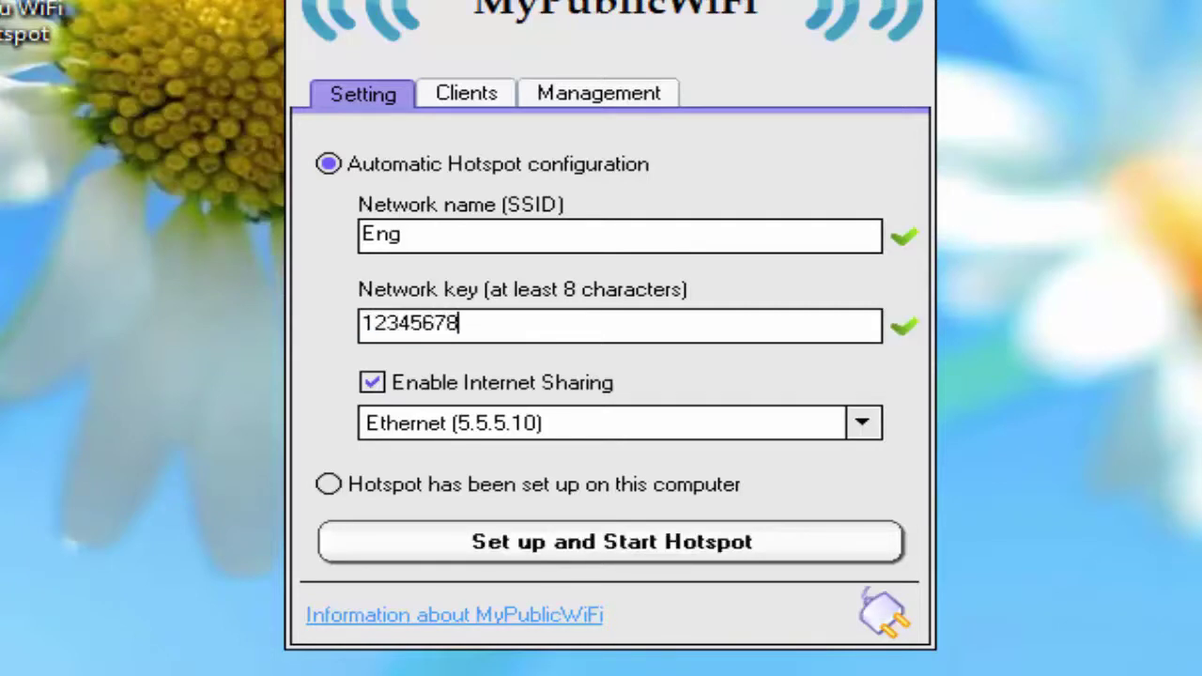
pyautogui.click(591, 564)
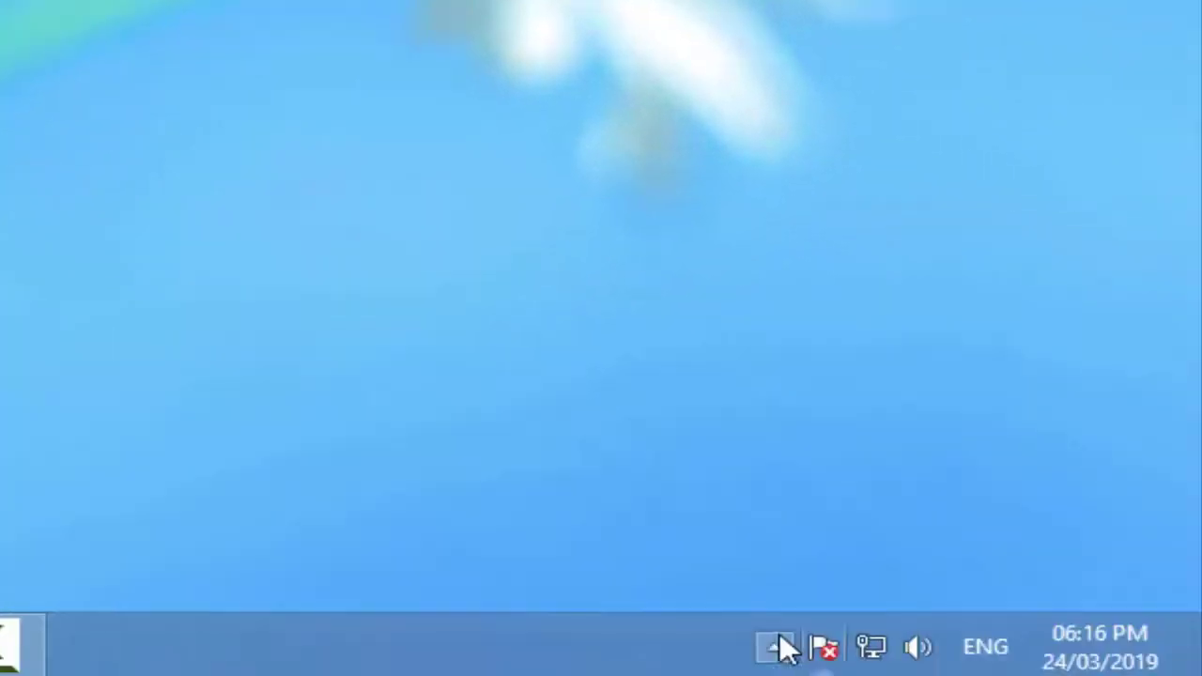
# Step: Quit MyPublicWiFi (Schliessen) and Connectify Hotspot (Exit) from the hidden tray icons
pyautogui.click(776, 646)
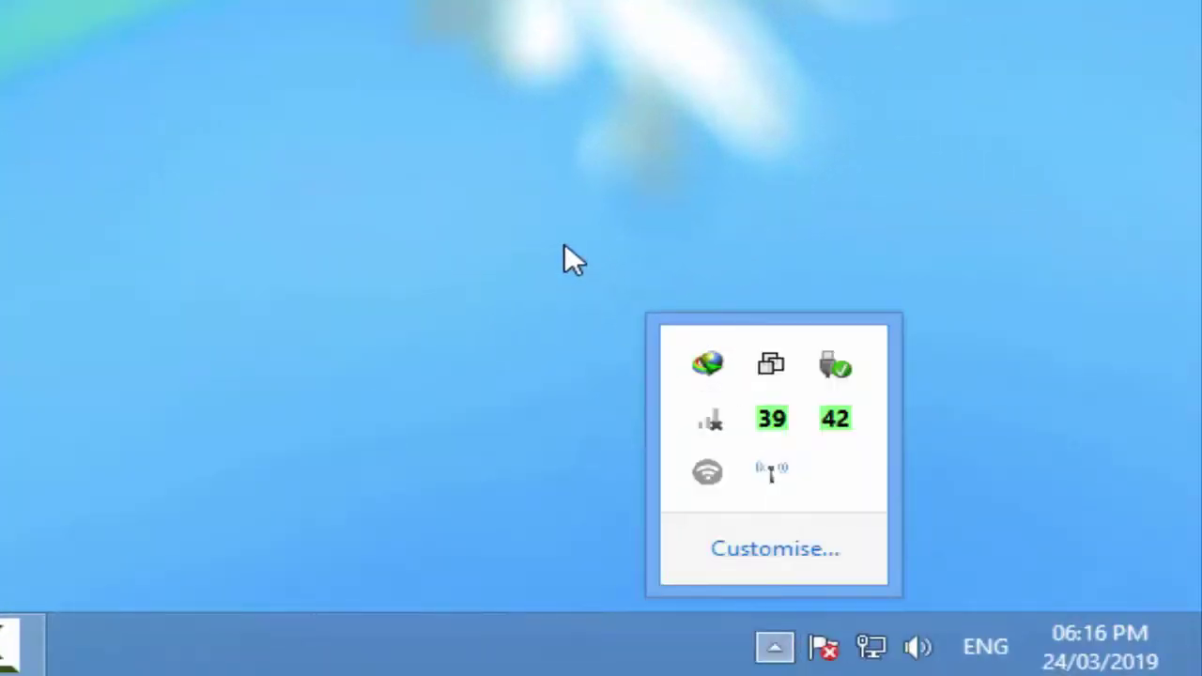
pyautogui.click(441, 118)
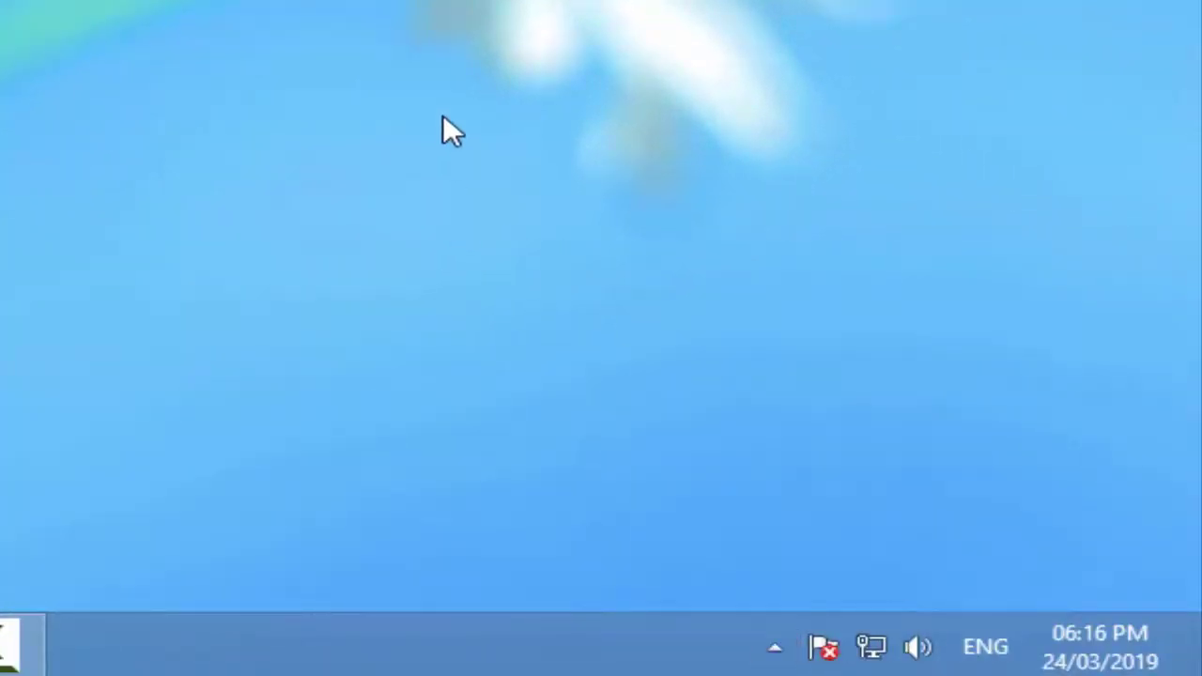
pyautogui.click(775, 646)
pyautogui.rightClick(772, 468)
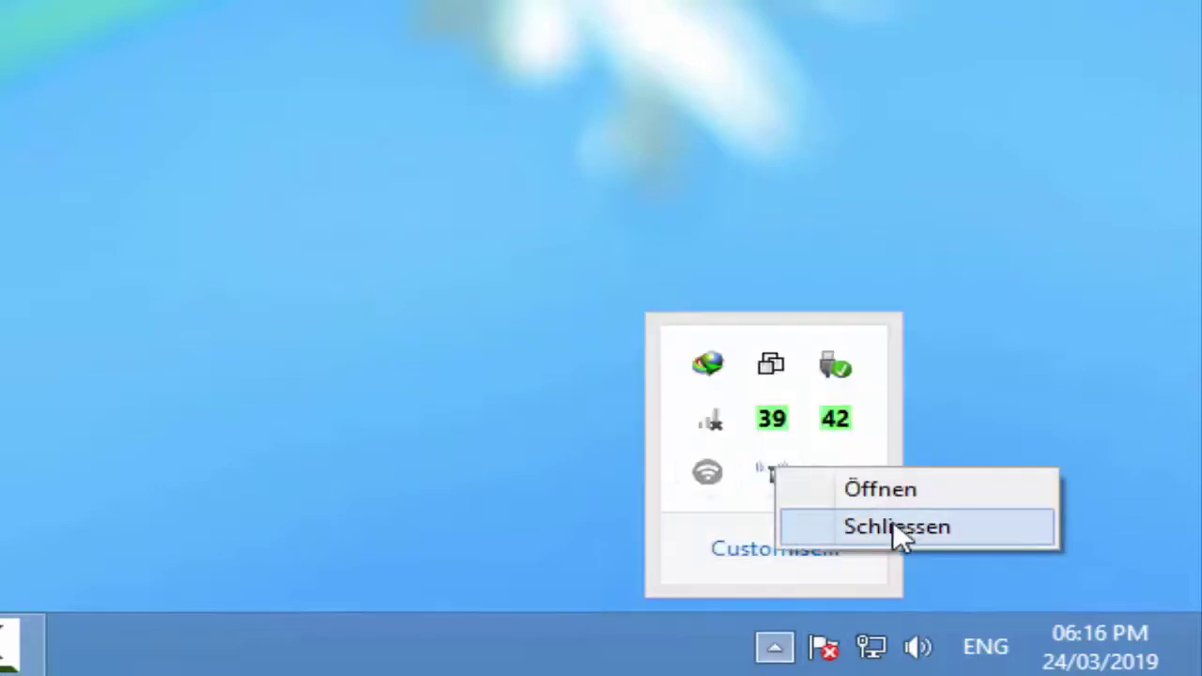
pyautogui.click(897, 528)
pyautogui.rightClick(709, 473)
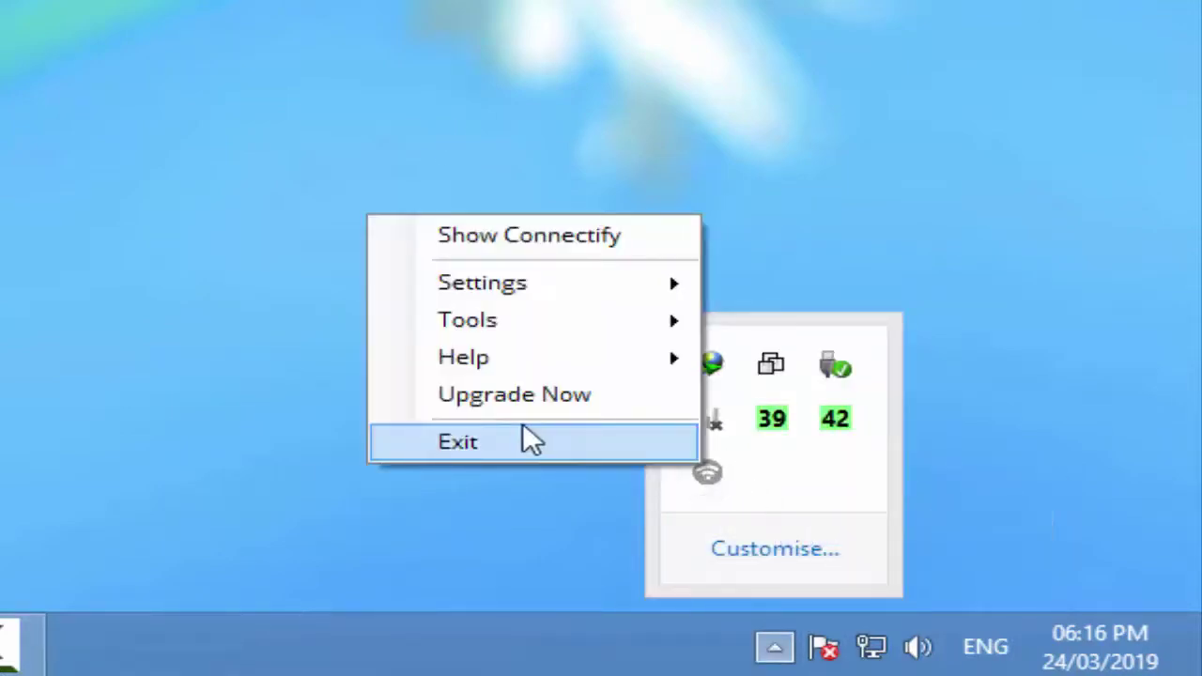
pyautogui.click(532, 441)
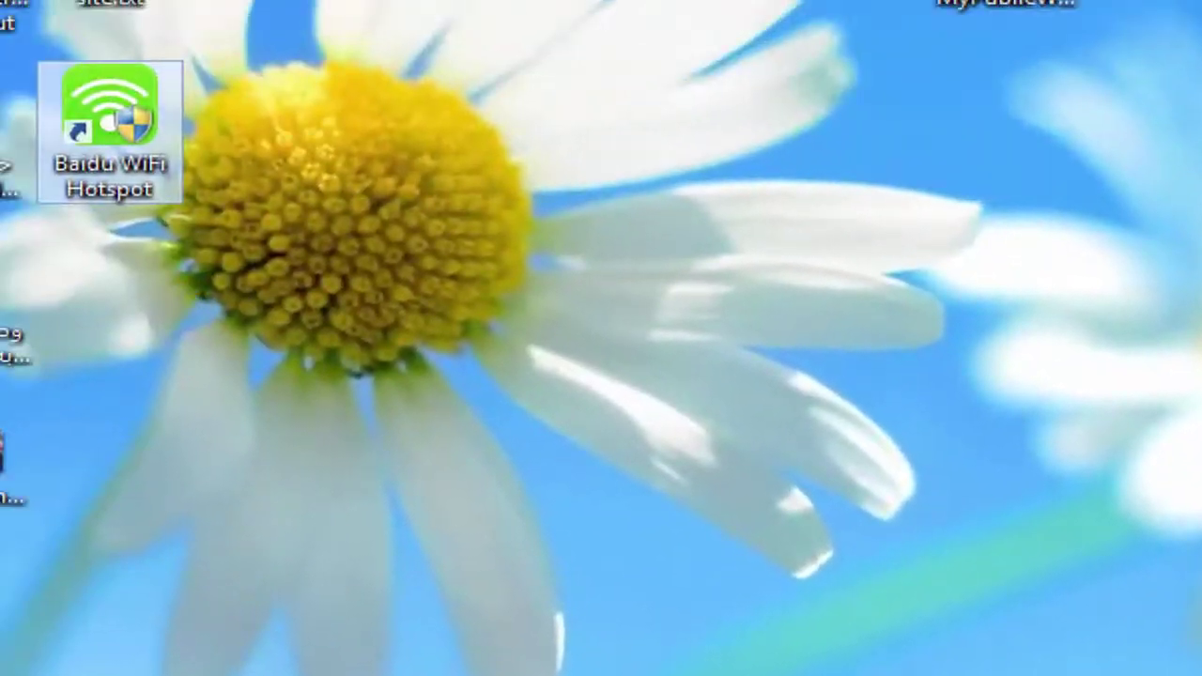
# Step: Launch Baidu WiFi Hotspot from the desktop, let the Engineer hotspot start, then close it
pyautogui.doubleClick(110, 131)
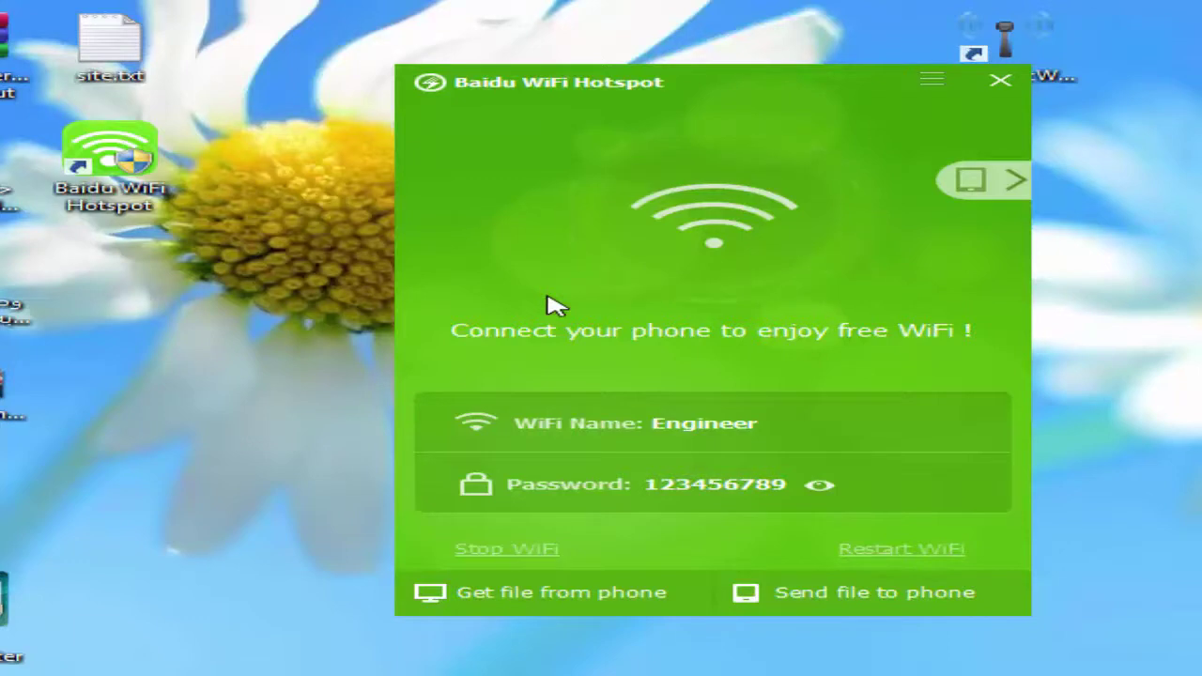
pyautogui.click(1003, 82)
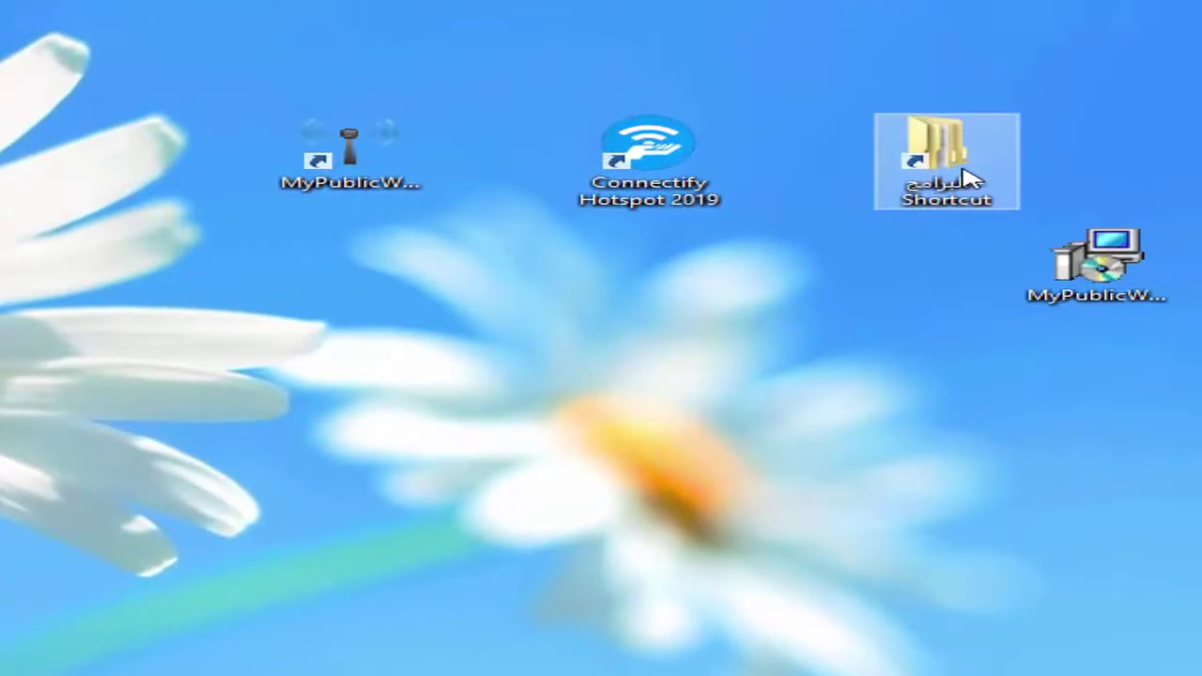
# Step: Check folder 4 in البرامج, clear the window away, and move MyPublicWiFi.exe beside the shortcut
pyautogui.doubleClick(947, 158)
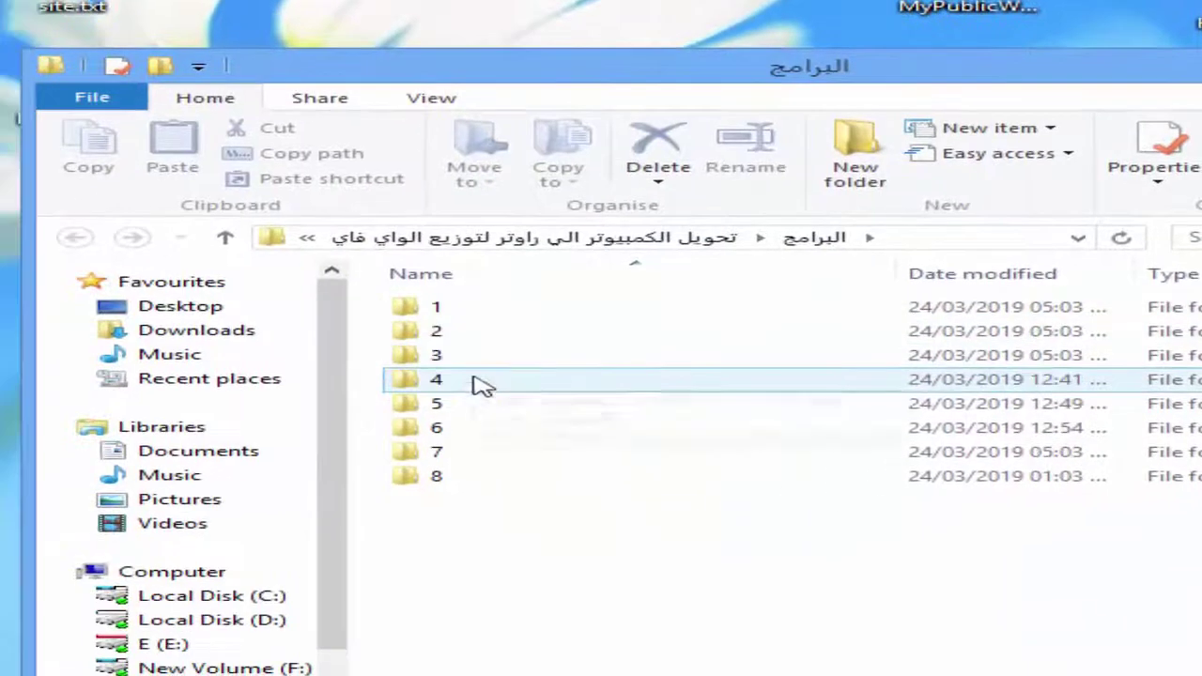
pyautogui.doubleClick(474, 378)
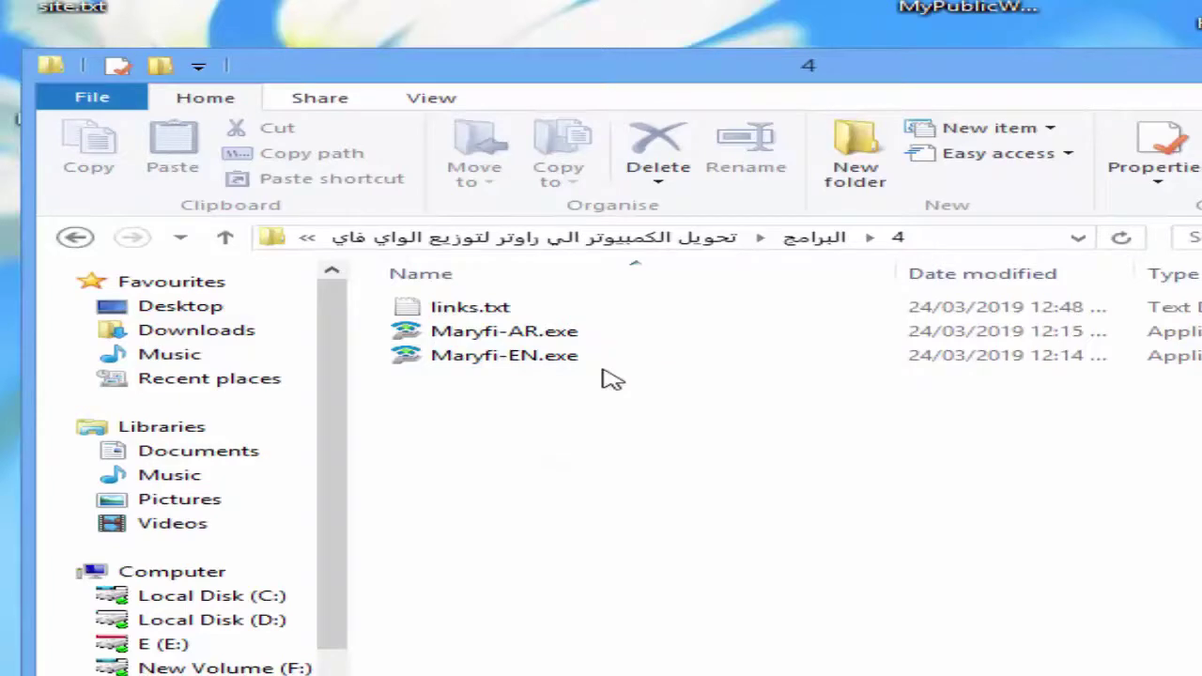
pyautogui.press('super+d')
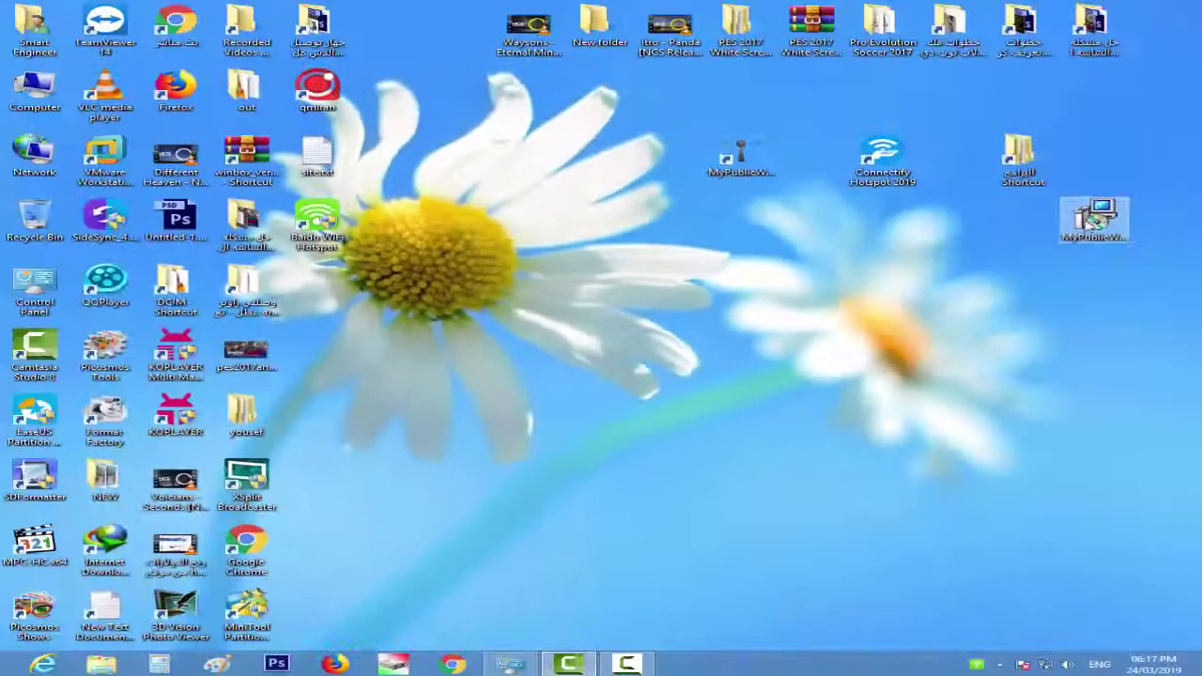
pyautogui.moveTo(1087, 222); pyautogui.dragTo(1091, 162)
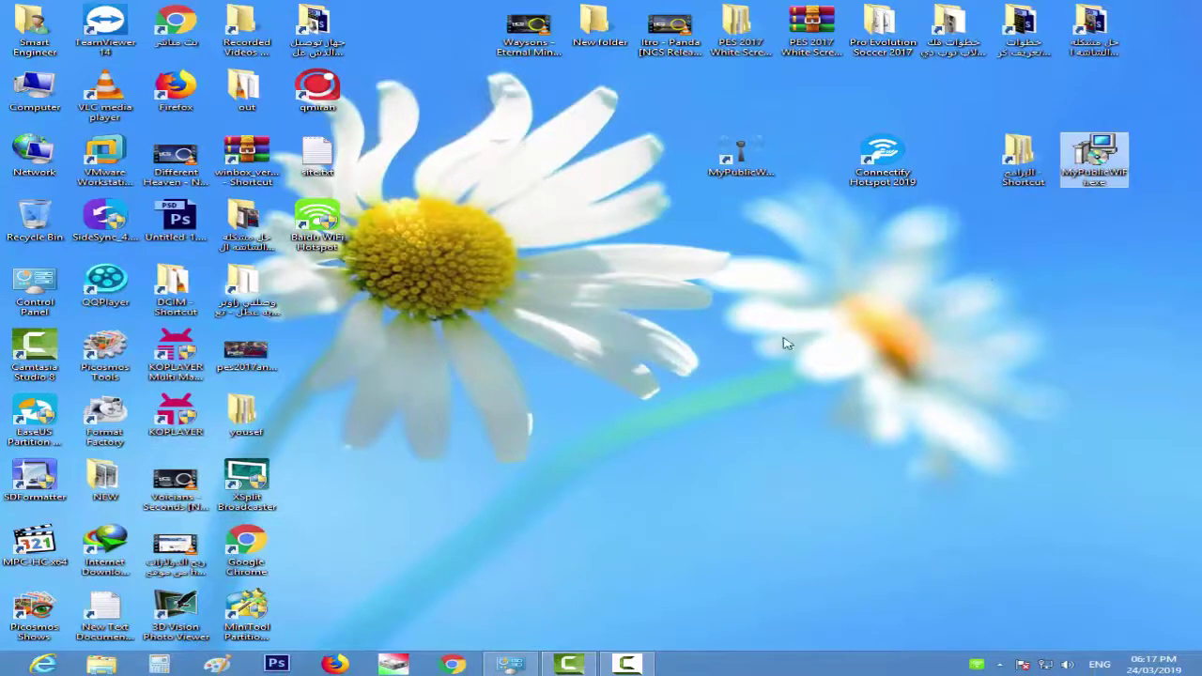